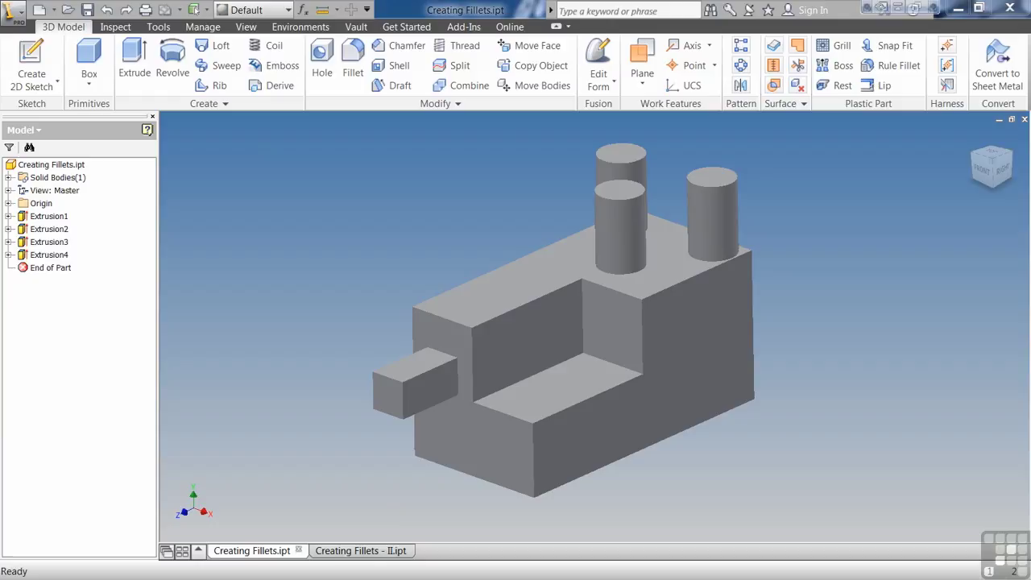
Step: Apply a full round fillet to the small protruding block, using its end face as center and its two vertical sides as side faces
click(353, 58)
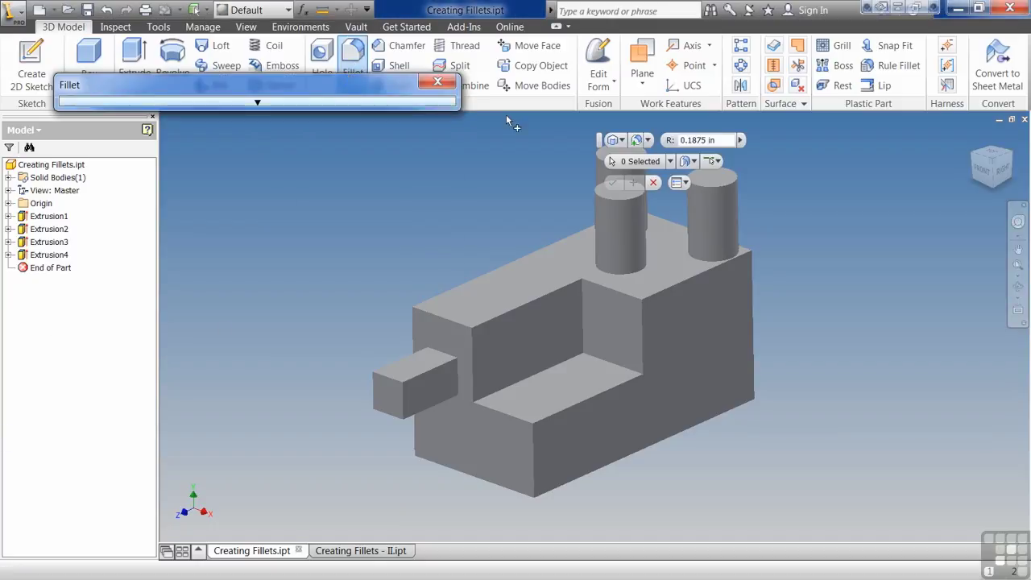
drag(602, 144, 813, 211)
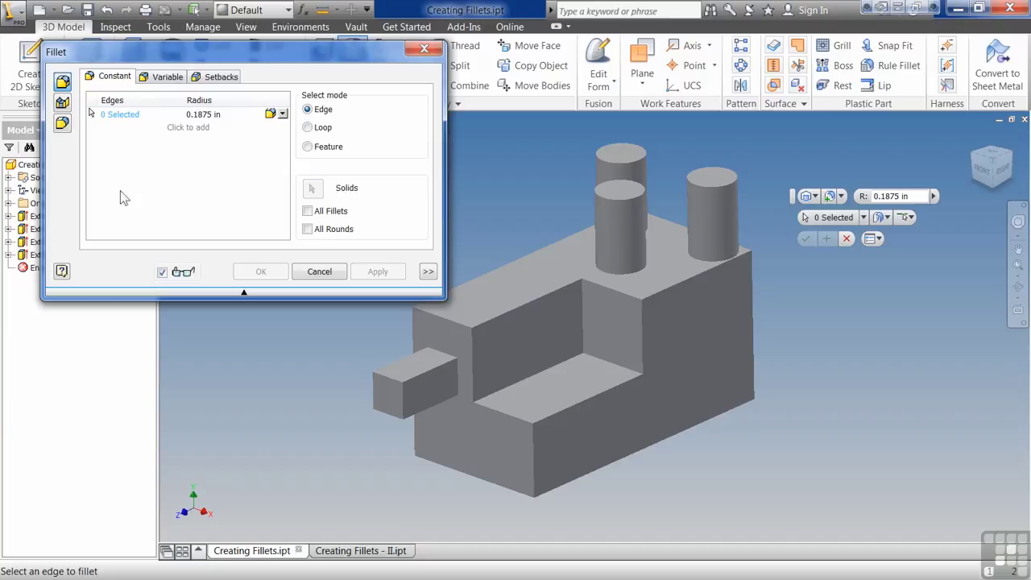
click(62, 125)
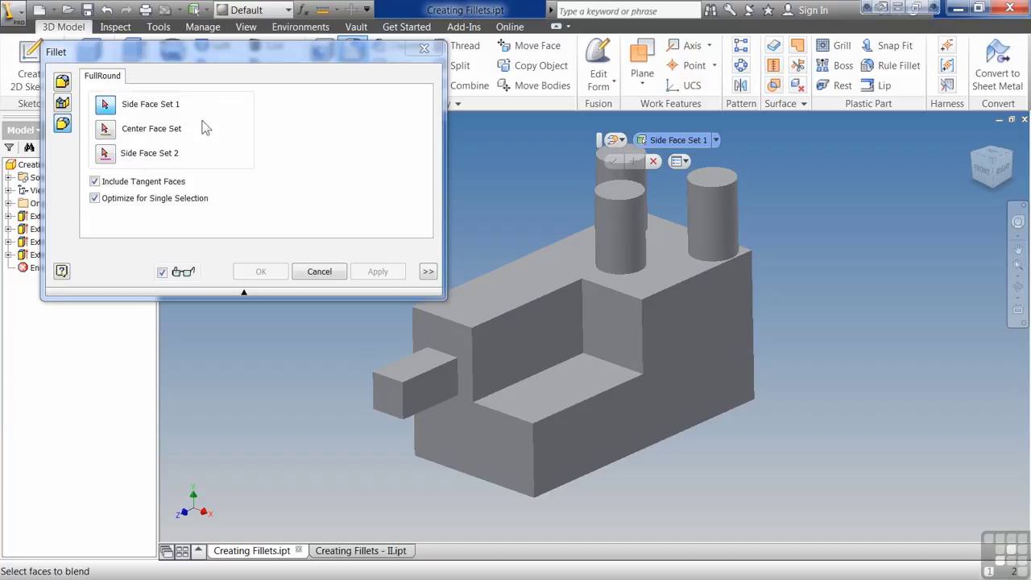
click(427, 393)
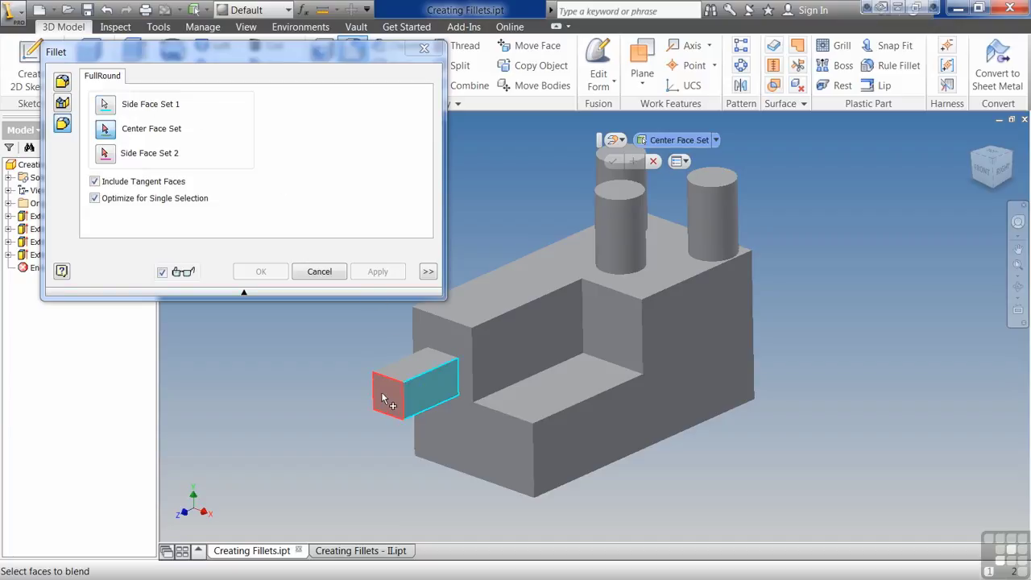
click(381, 391)
shift+middle_drag(381, 392, 600, 431)
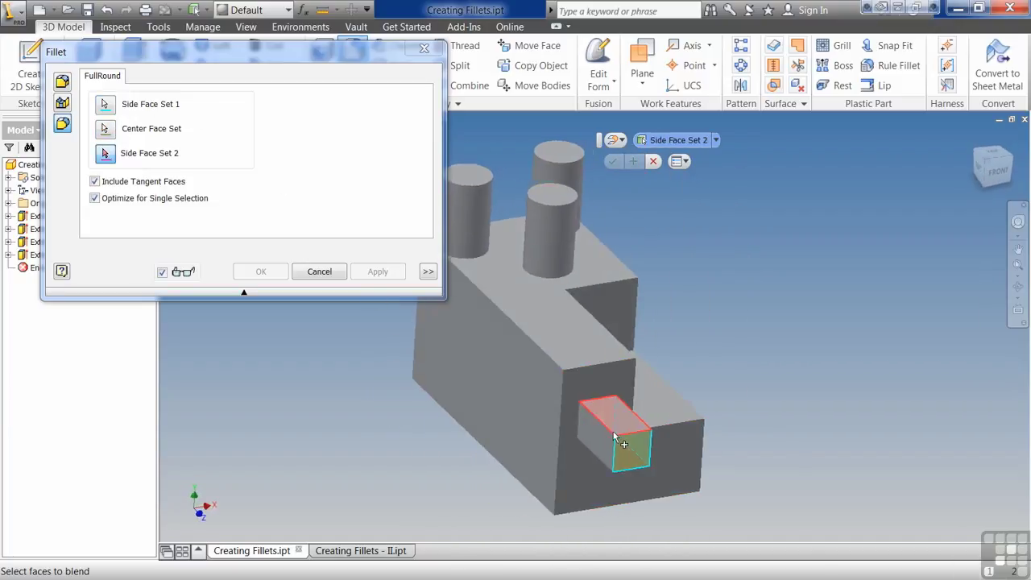
click(594, 431)
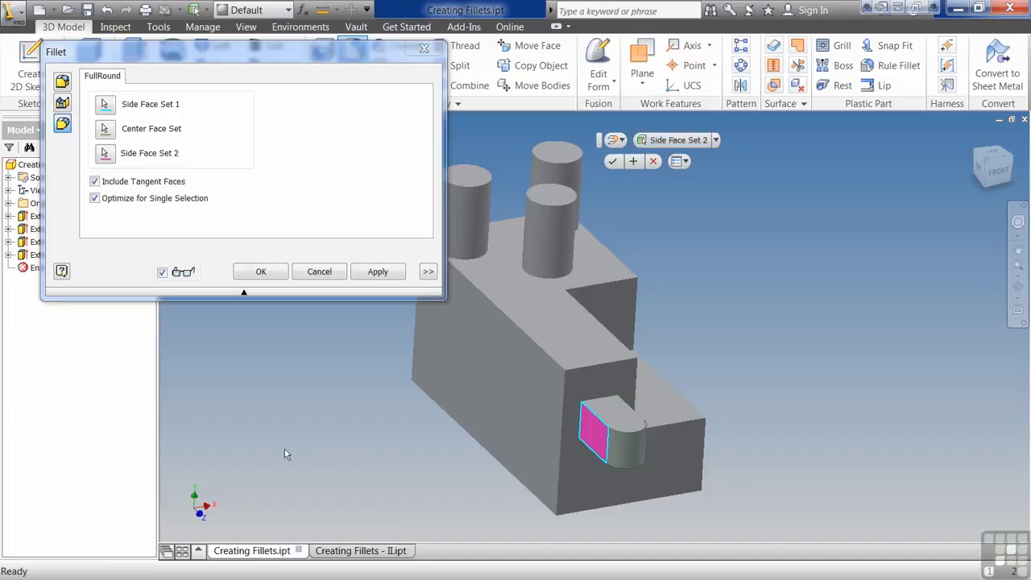
click(377, 271)
key(F5)
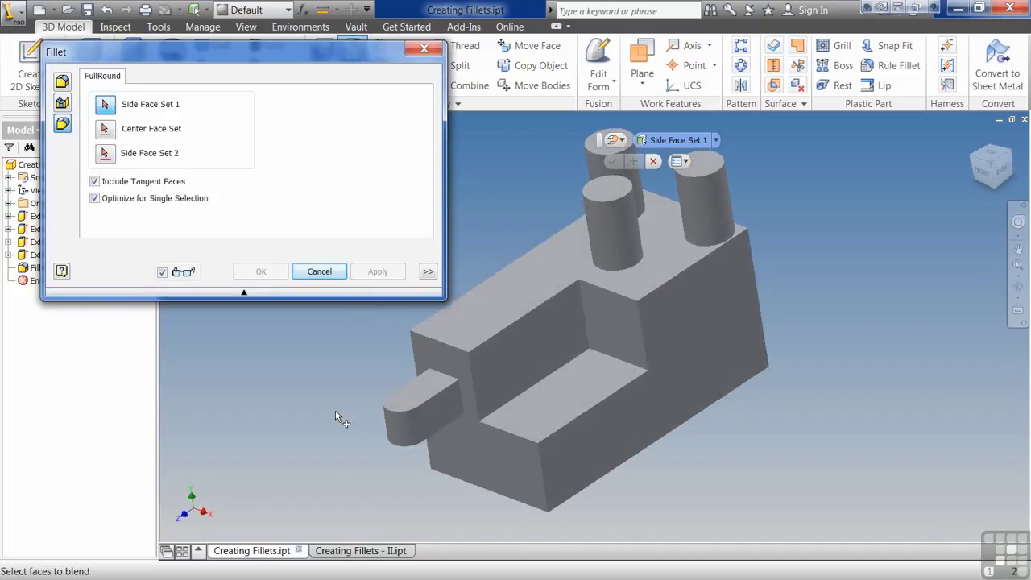
key(F5)
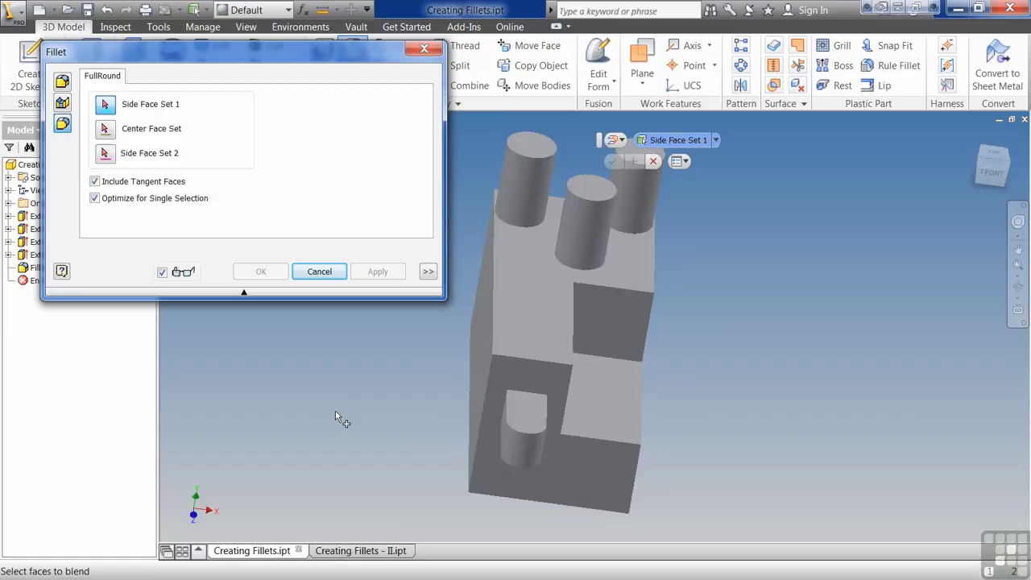
key(F5)
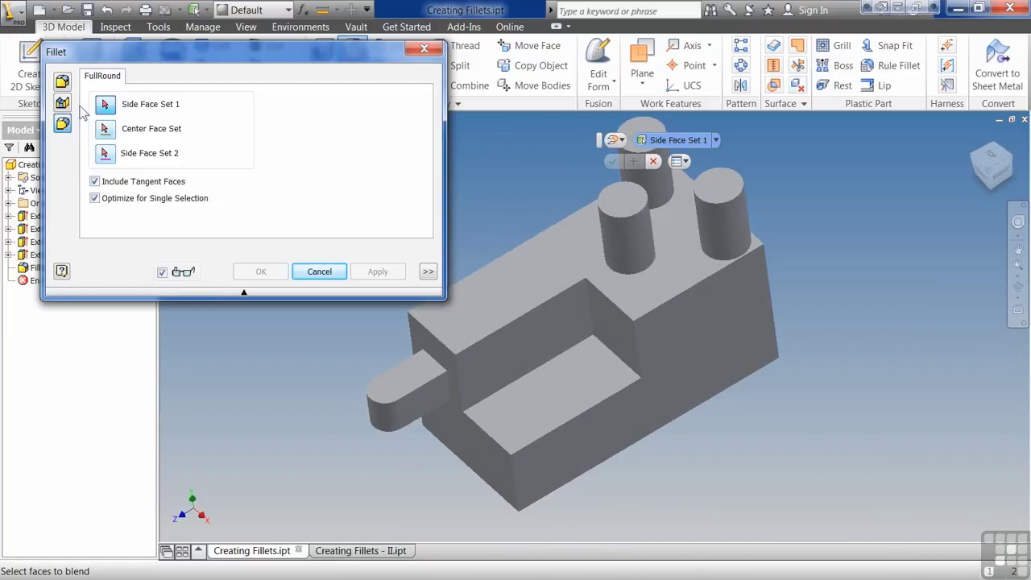
Step: Try a face fillet between the long inner wall and the floor of the rectangular cutout
click(63, 103)
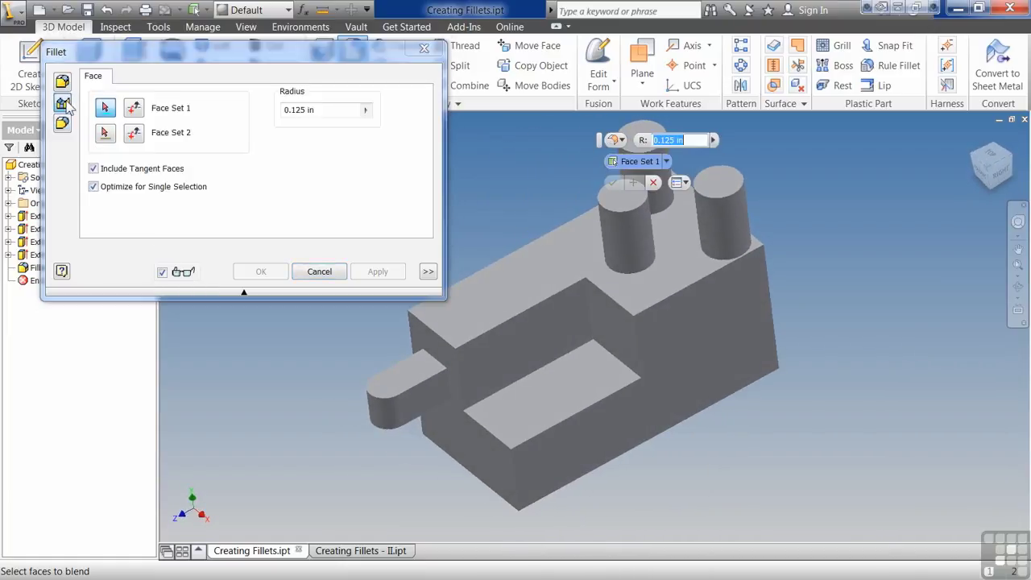
click(529, 328)
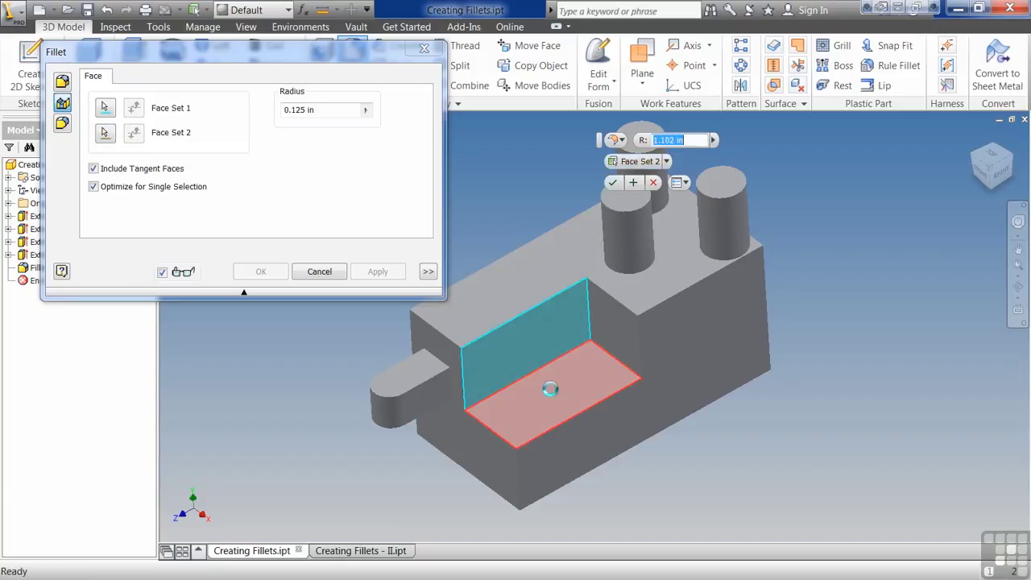
click(548, 396)
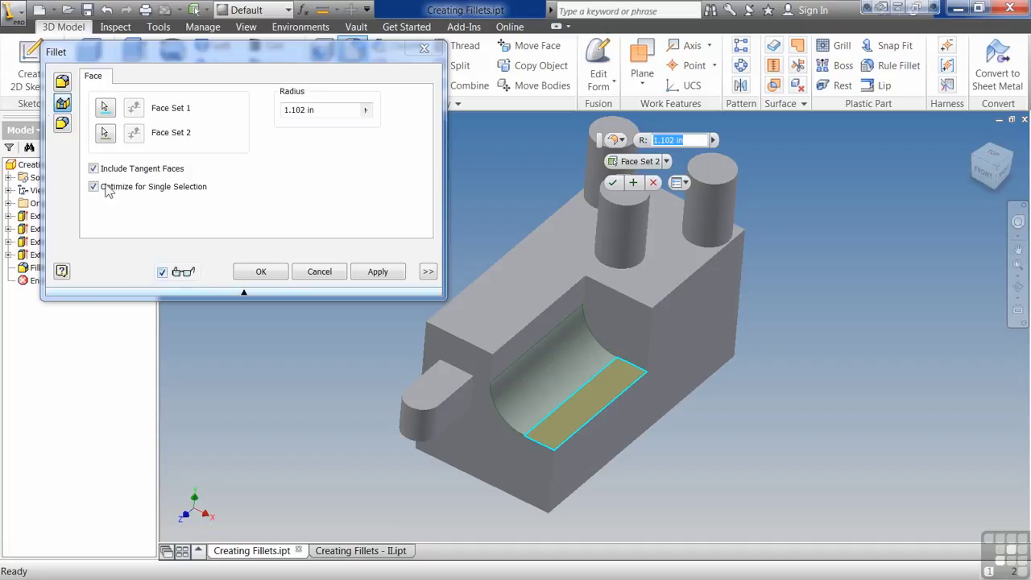
Step: Select the cutout's three inner corner edges and two inner top edges for a constant edge fillet with 0.1875 in radius
click(63, 81)
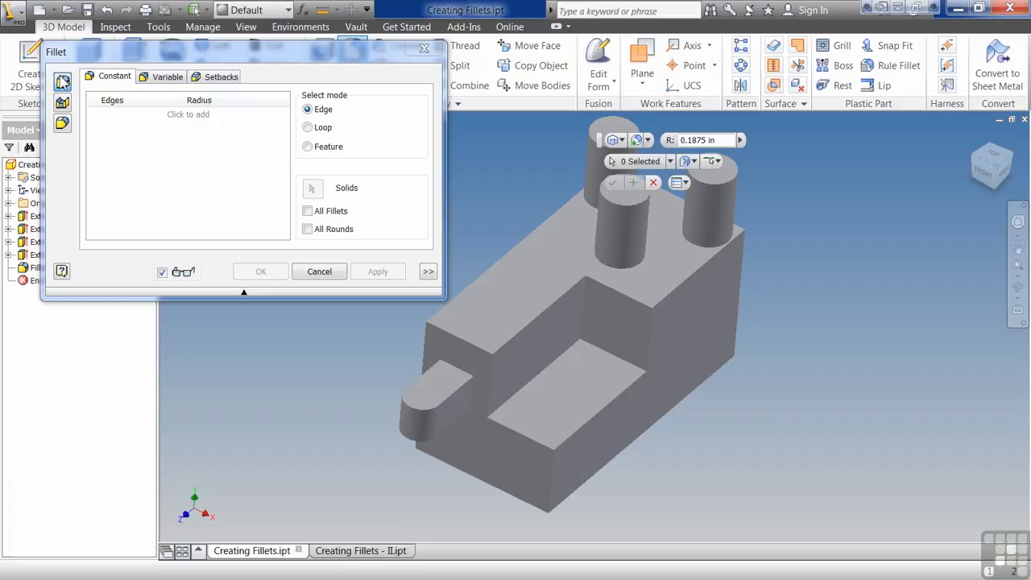
click(185, 114)
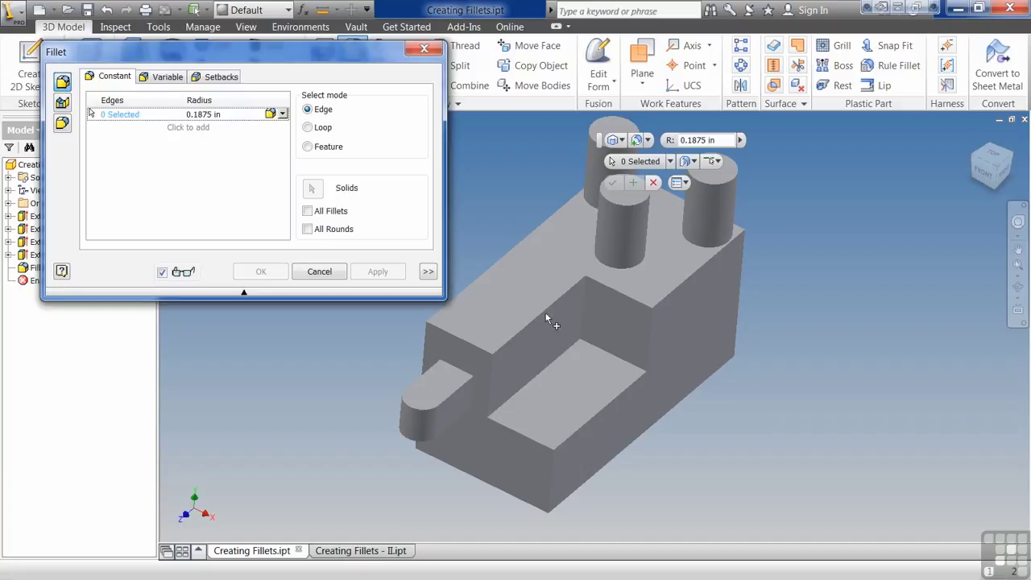
click(536, 379)
click(607, 355)
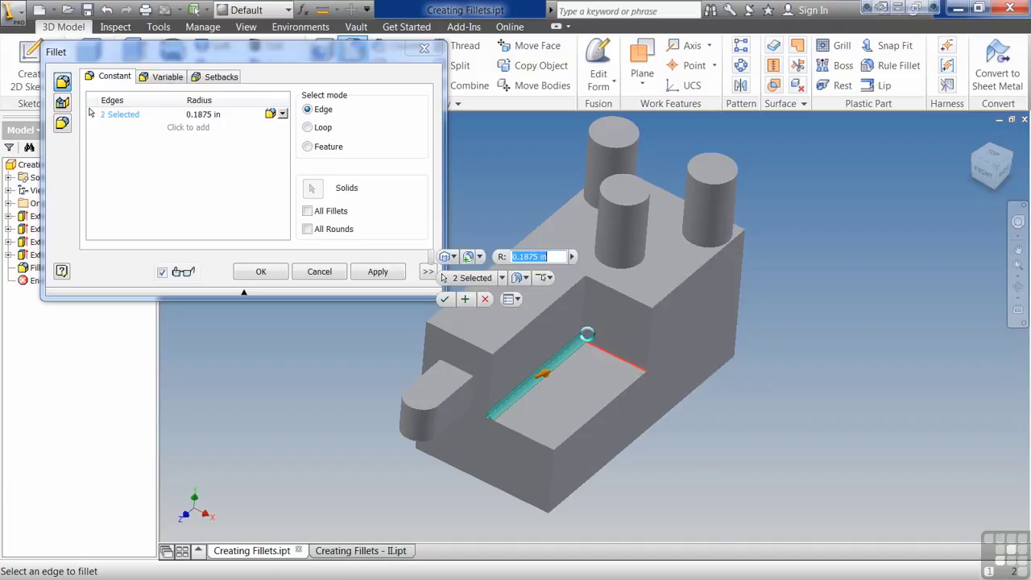
click(583, 300)
click(578, 288)
click(597, 290)
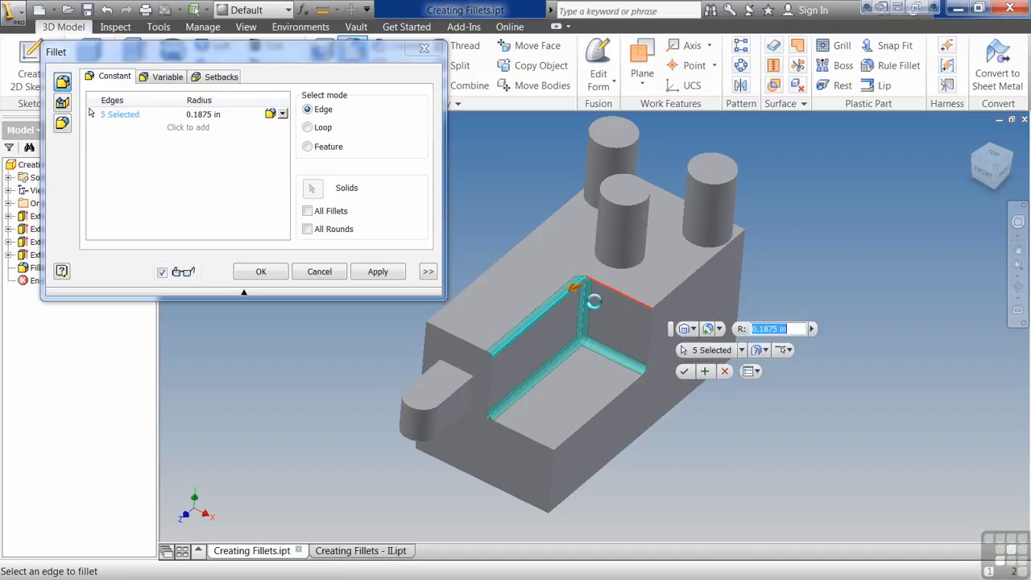
Step: Add a second edge set with a .25 radius, selecting the two outer floor edges and two outer vertical edges of the cutout
click(182, 129)
click(194, 127)
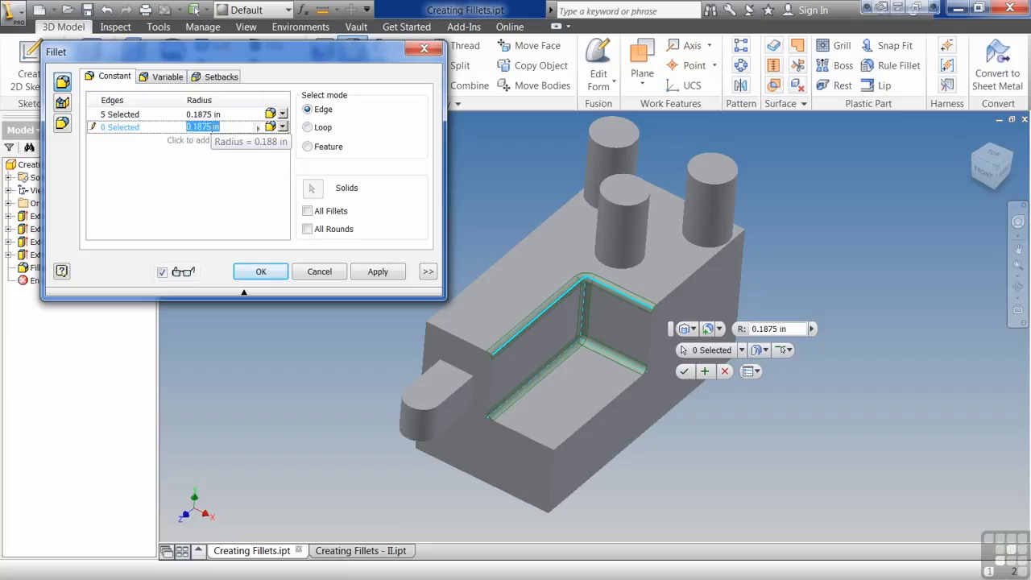
text(.25)
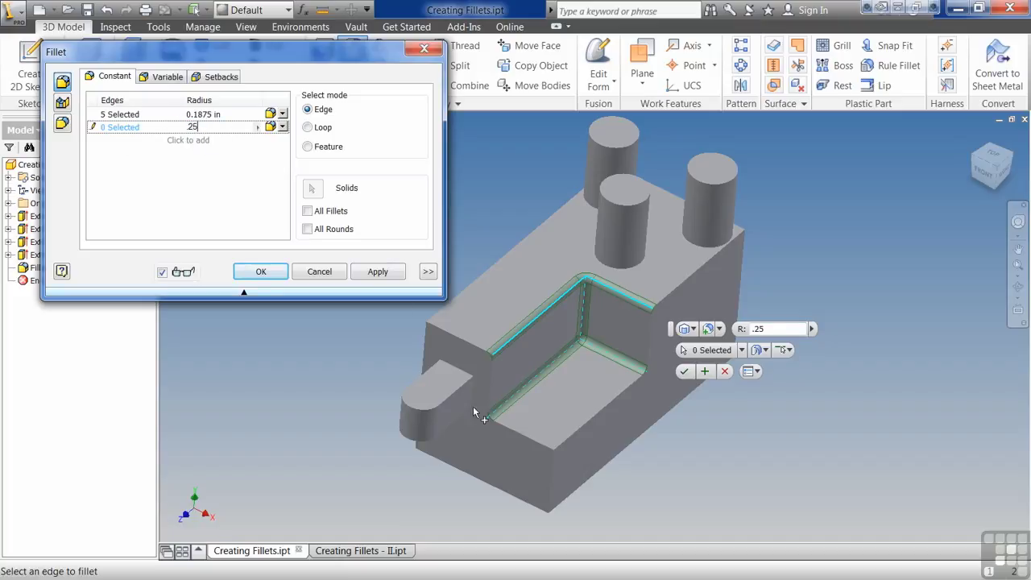
click(516, 427)
click(587, 418)
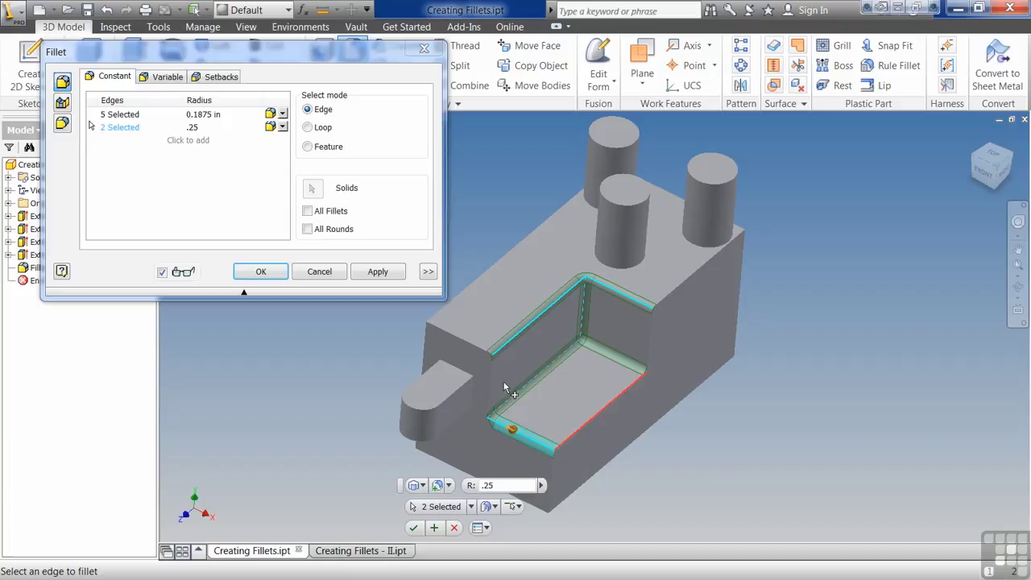
click(488, 398)
click(649, 347)
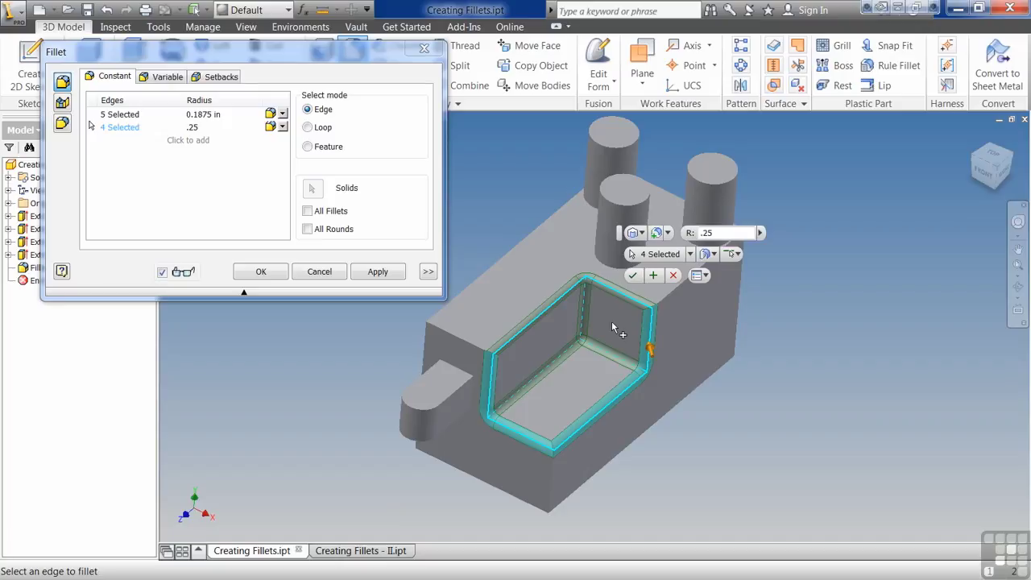
Step: Delete both edge sets from the constant fillet
click(121, 114)
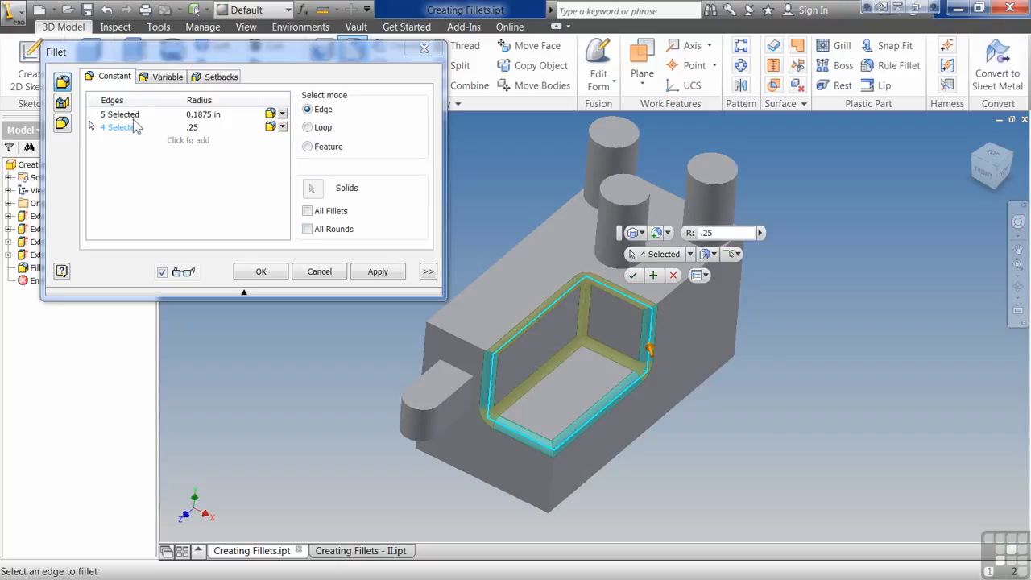
key(Delete)
key(Delete)
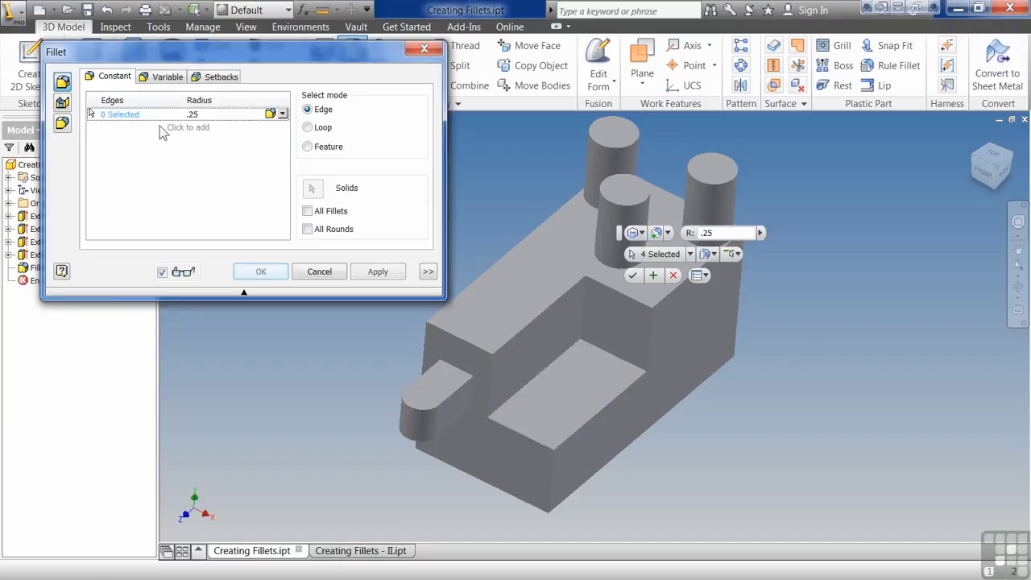
Step: Try All Fillets at .25 radius and All Rounds at .125 radius on the whole solid, and turn both options off
click(307, 211)
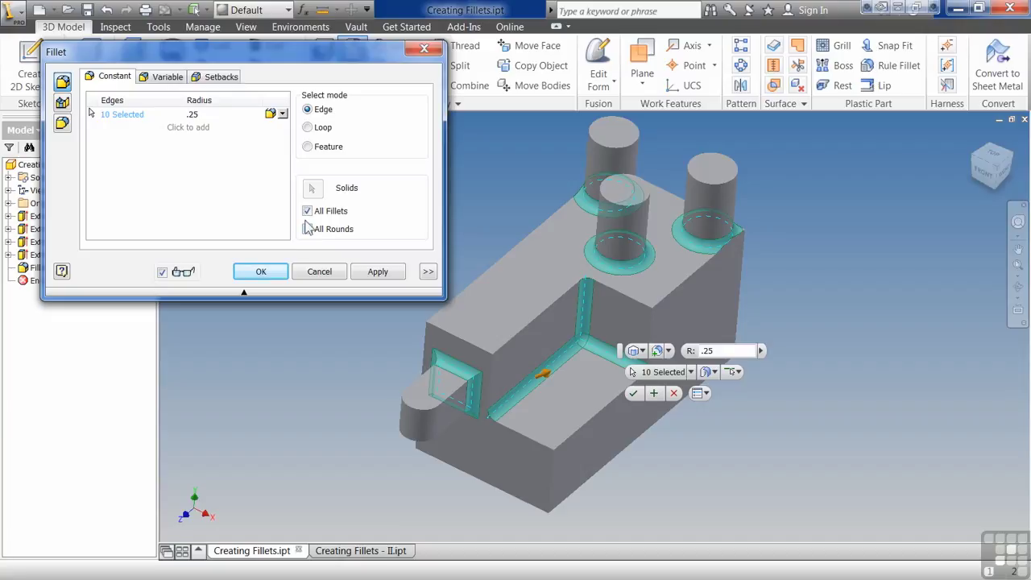
click(307, 229)
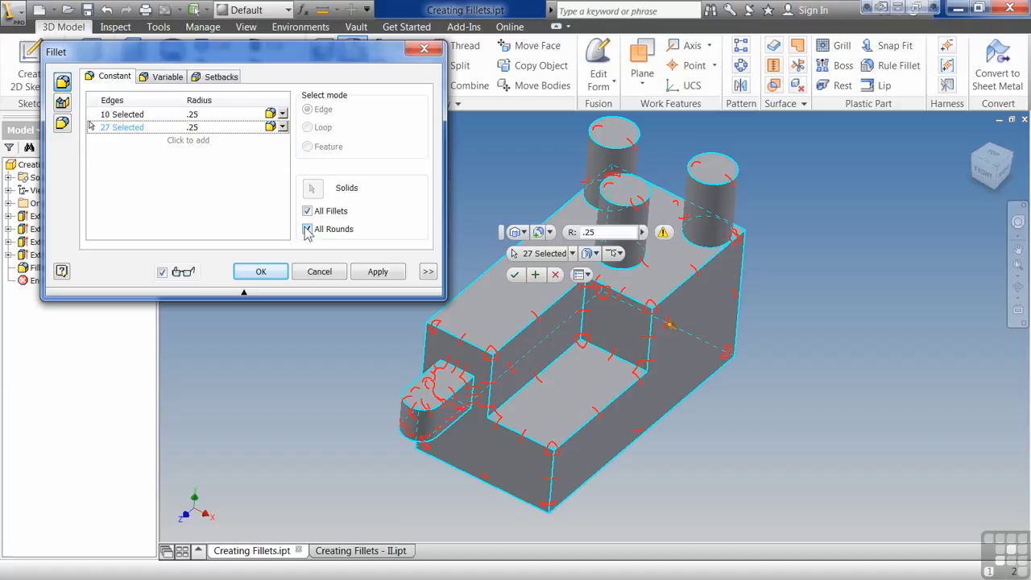
click(258, 128)
click(191, 127)
text(1)
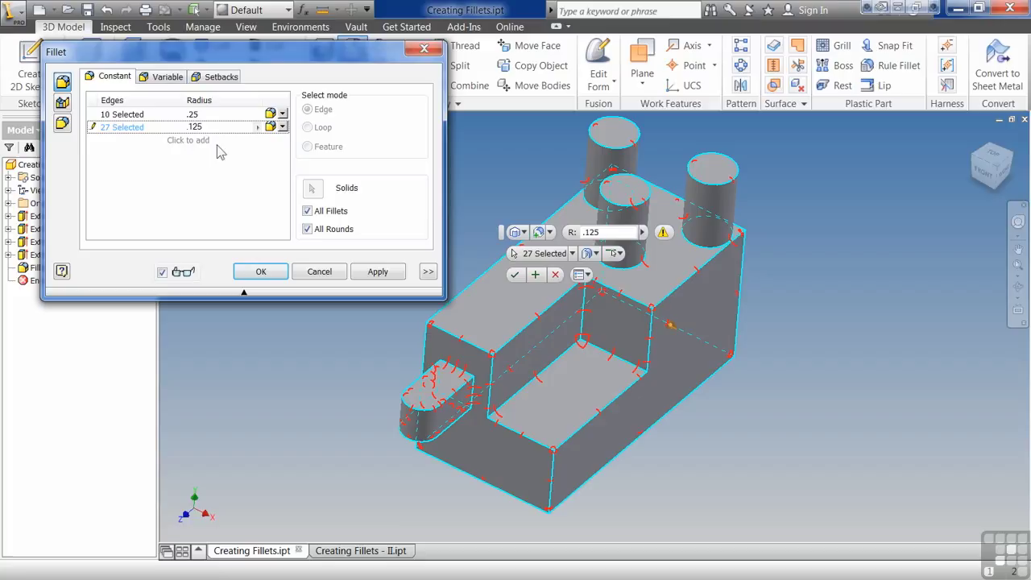
click(307, 211)
click(307, 229)
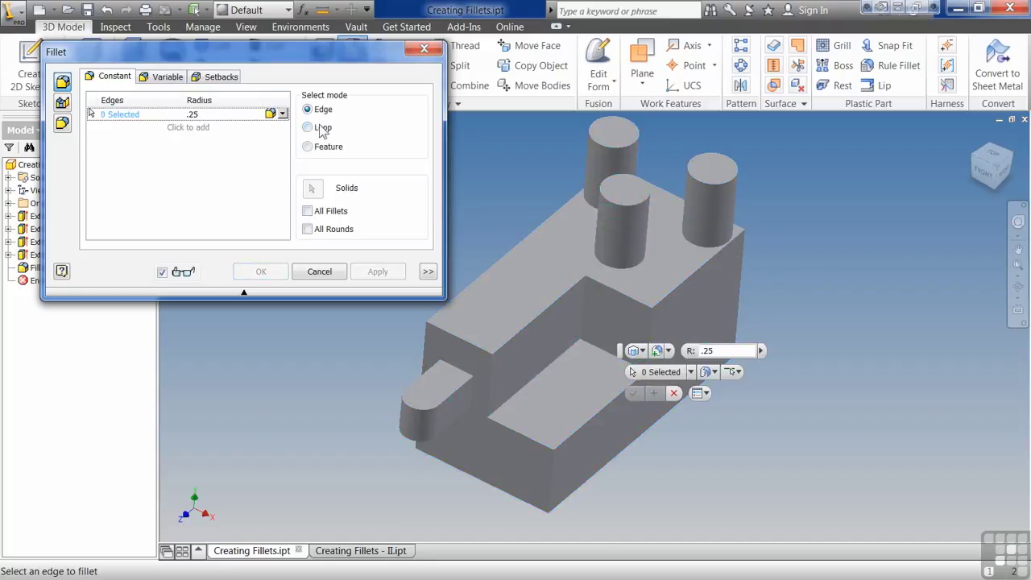
Step: Select the cutout by feature, plus the edge loops of the long side face and top face, for a .125 radius fillet
click(306, 145)
click(528, 381)
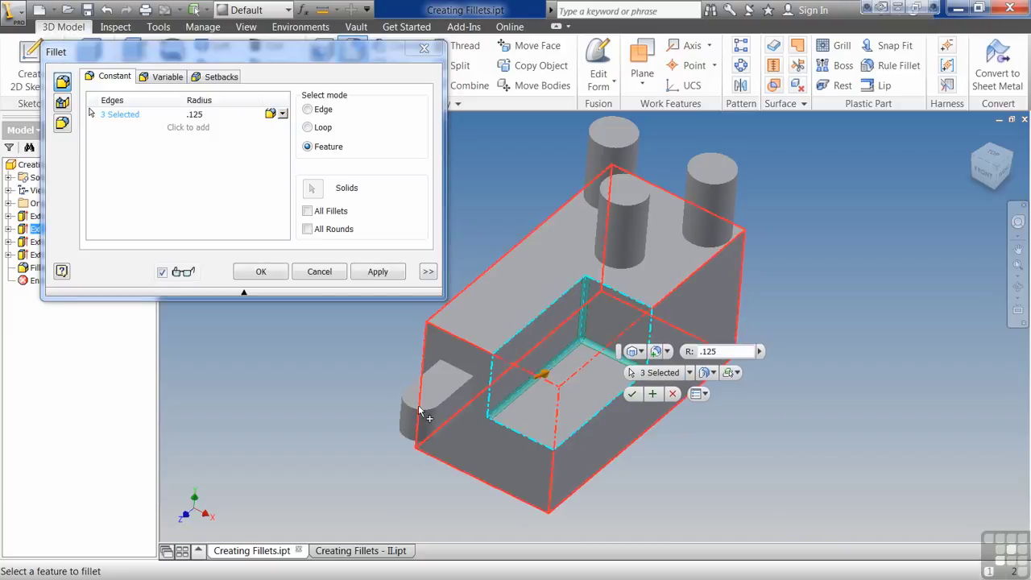
click(306, 127)
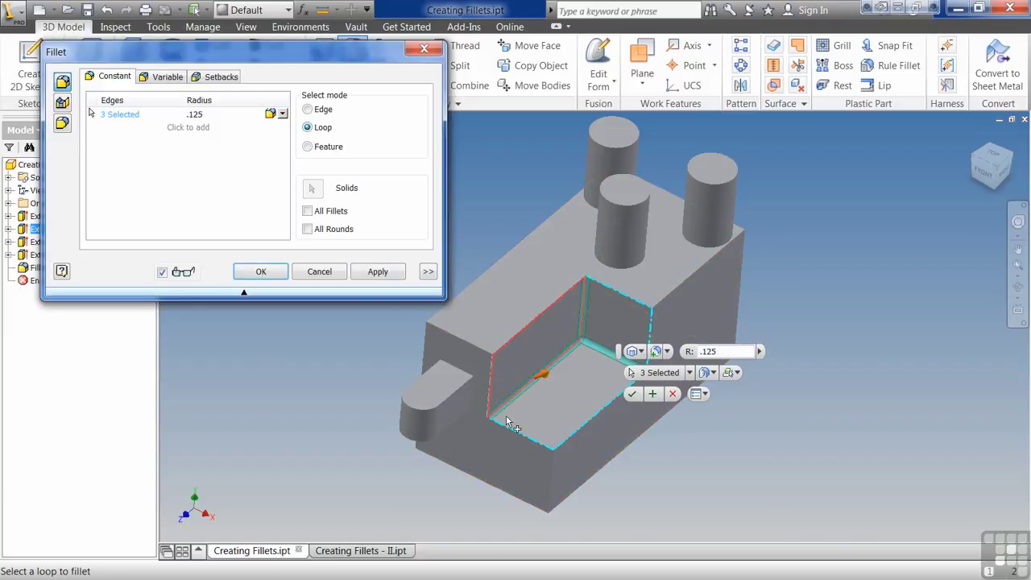
click(552, 468)
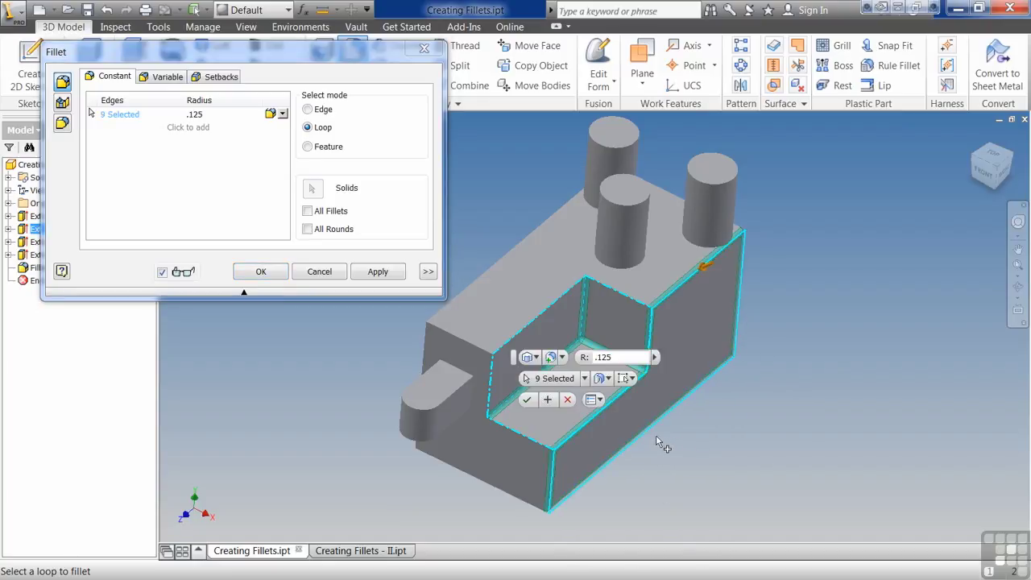
click(554, 300)
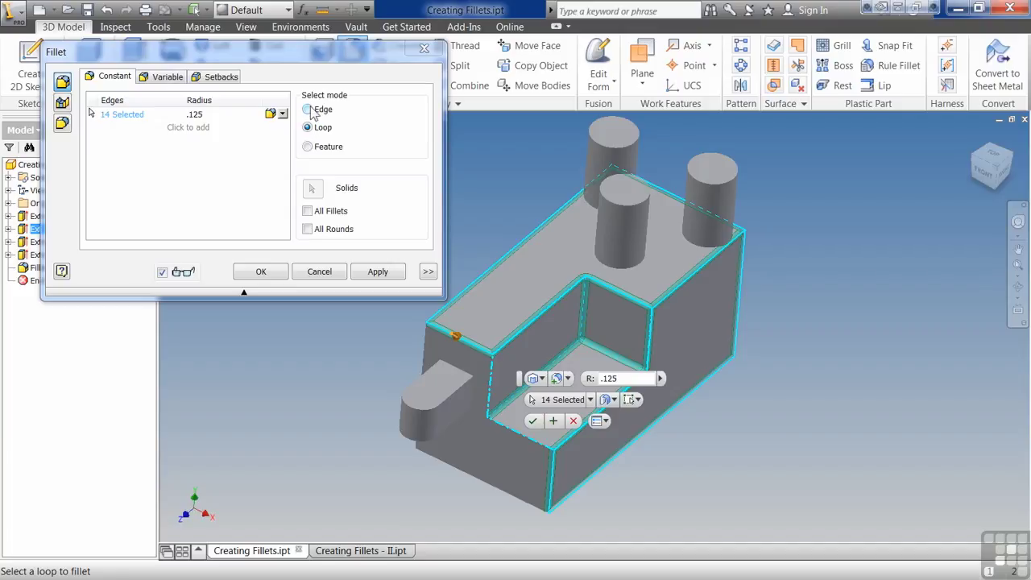
Step: Add the top circular edges of the three cylinders individually to the .125 fillet, and clear the whole edge selection
click(308, 109)
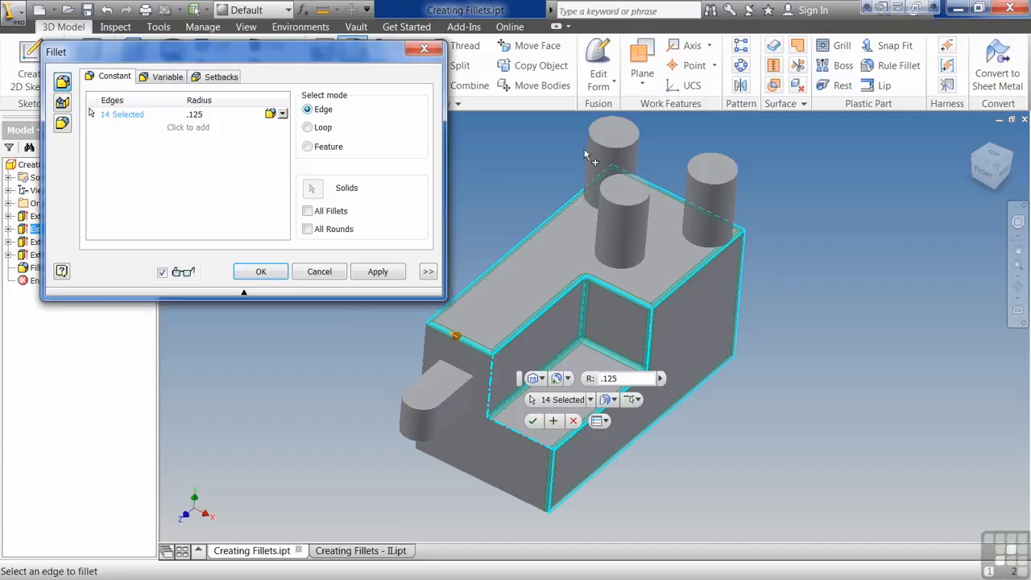
click(628, 202)
click(611, 148)
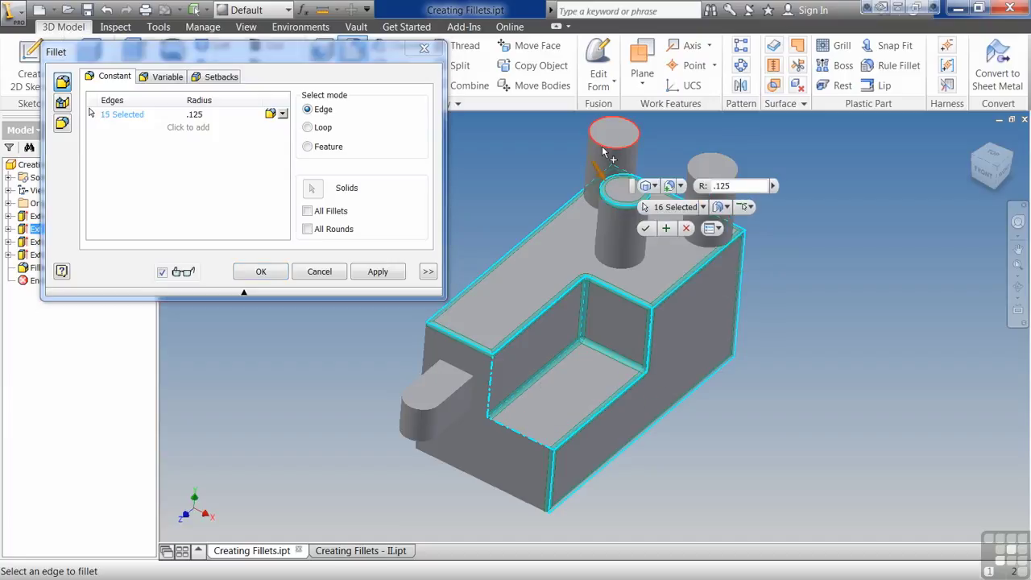
click(711, 159)
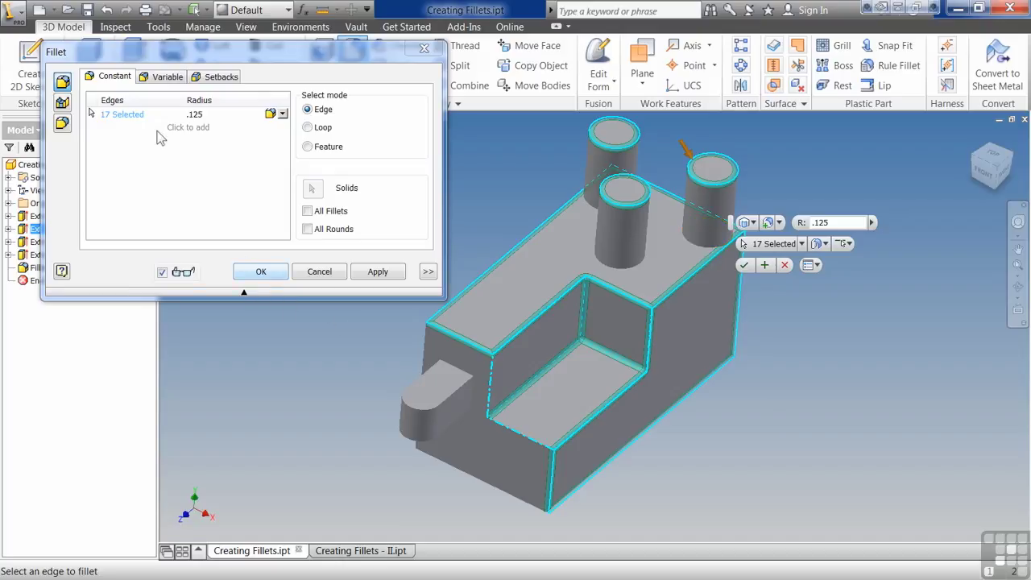
click(133, 118)
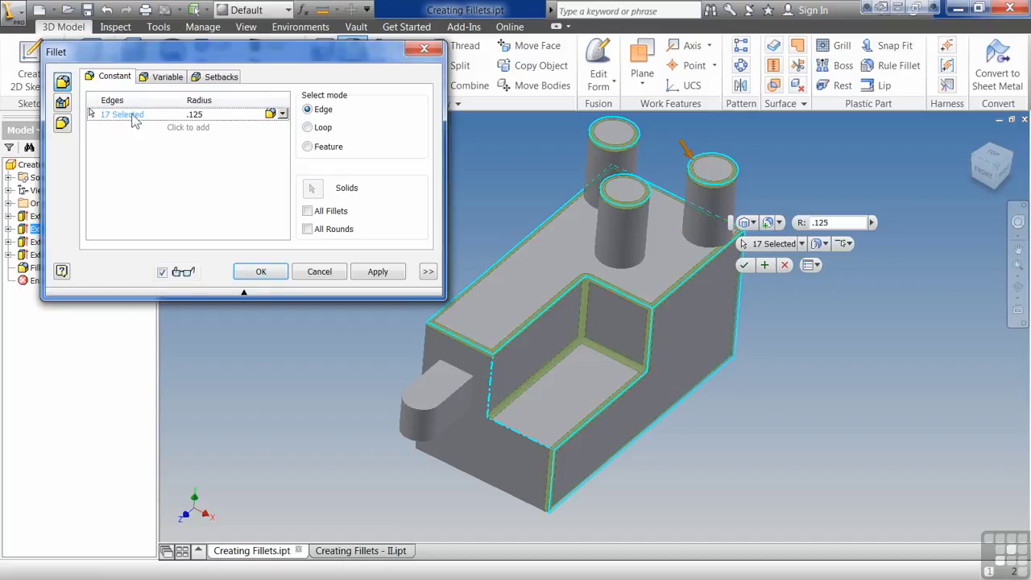
key(Delete)
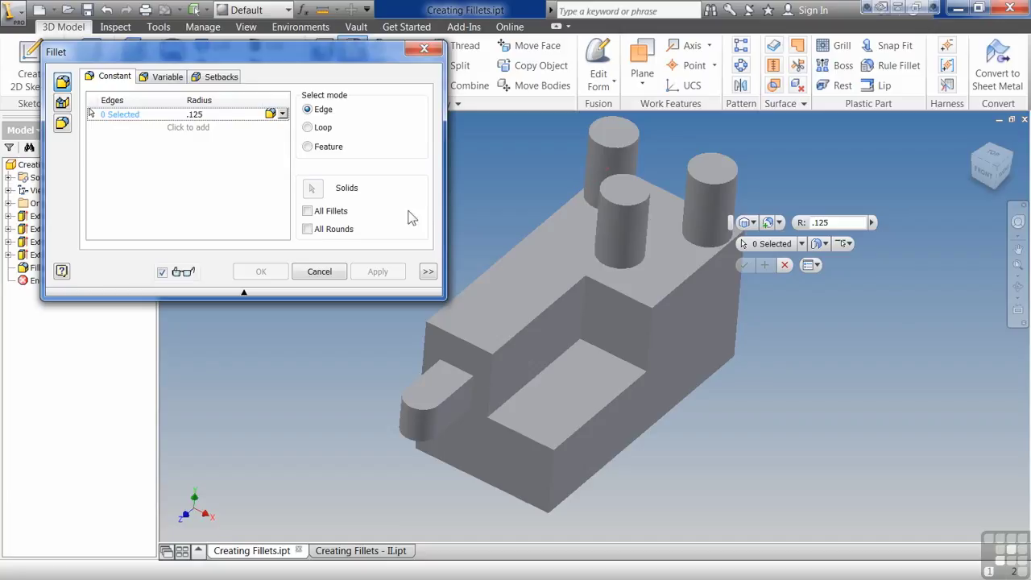
Step: Select the base edge of the cylinder nearest the block's rear corner and set its fillet radius to .175
click(693, 243)
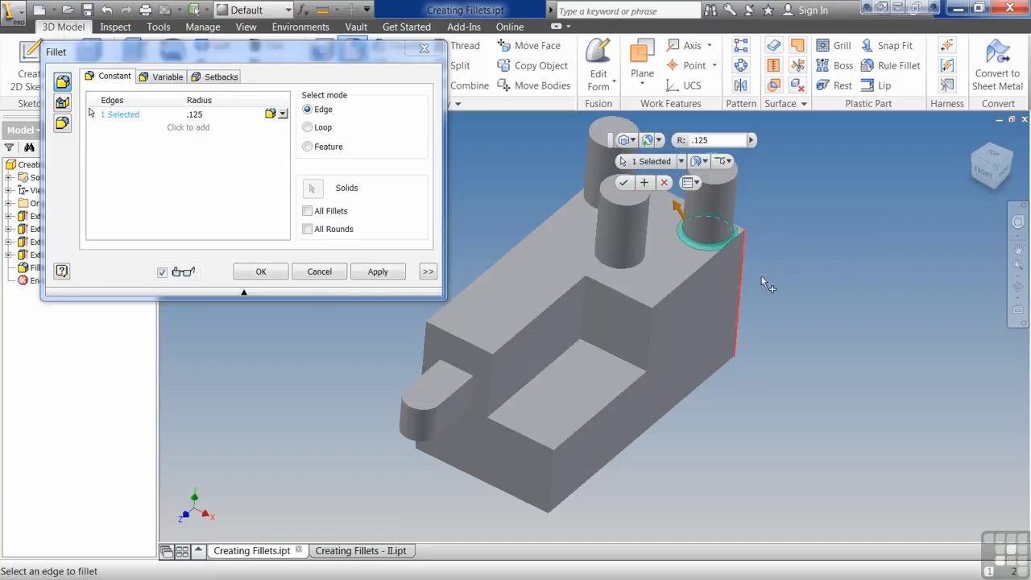
scroll(765, 236, up, 5)
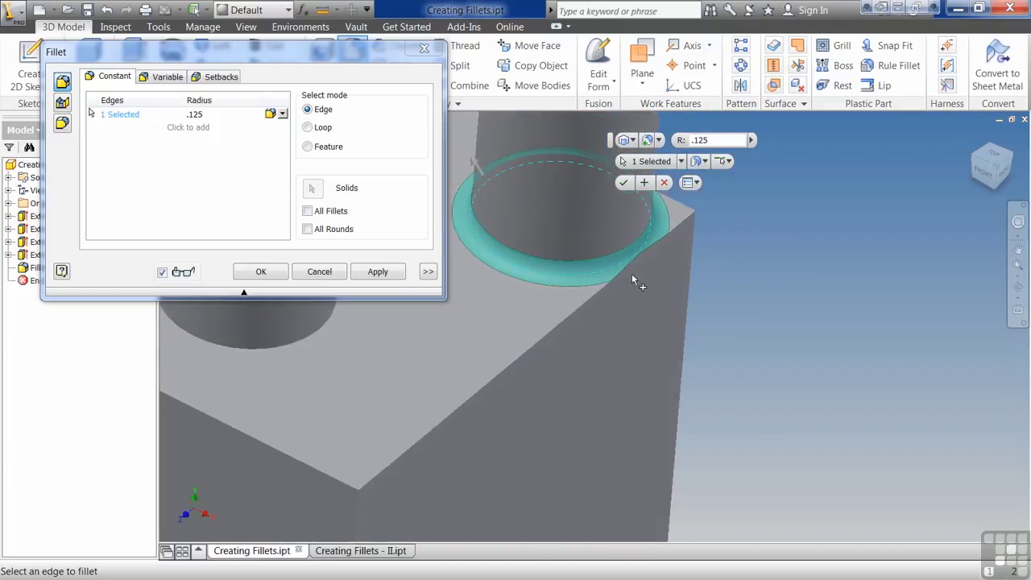
click(196, 115)
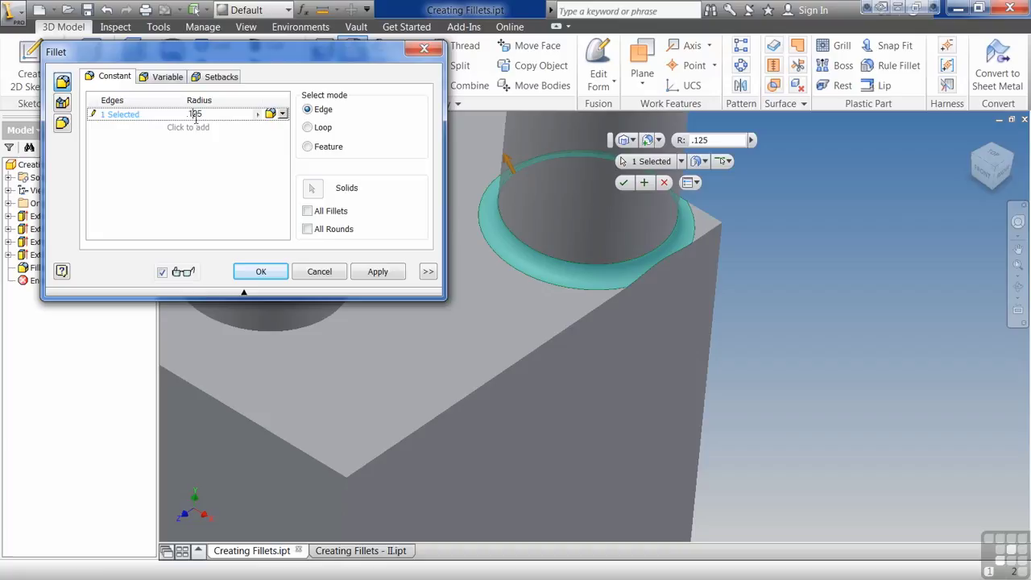
key(Return)
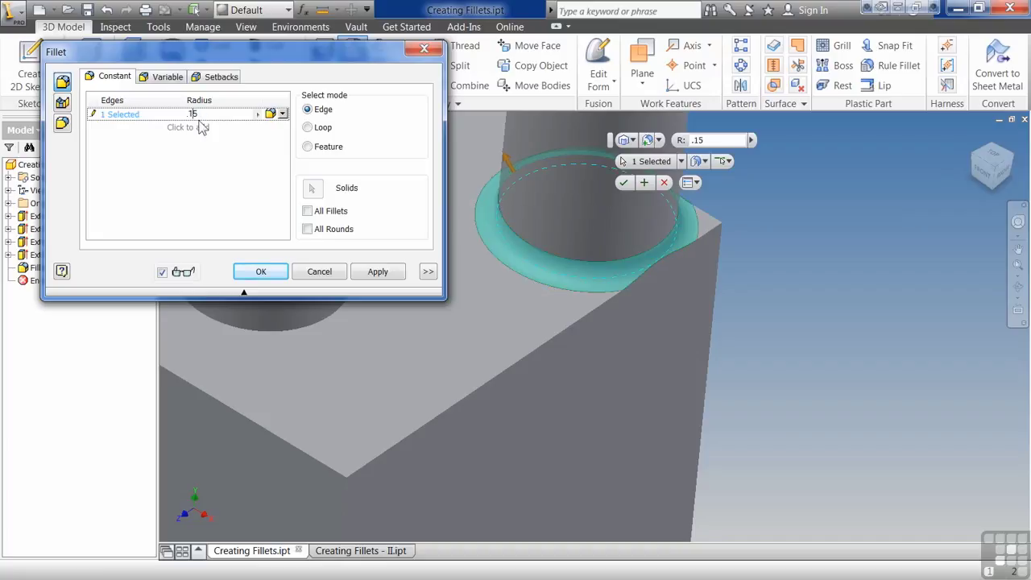
click(195, 116)
text(7)
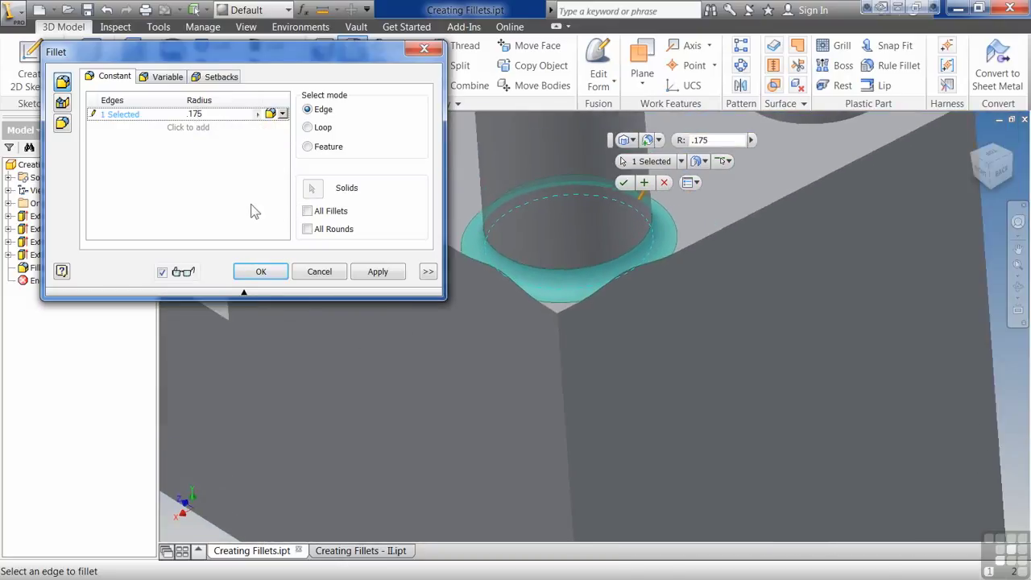
Step: Expand the fillet options, try Roll along sharp edges, and leave only Rolling ball where possible turned on
click(428, 272)
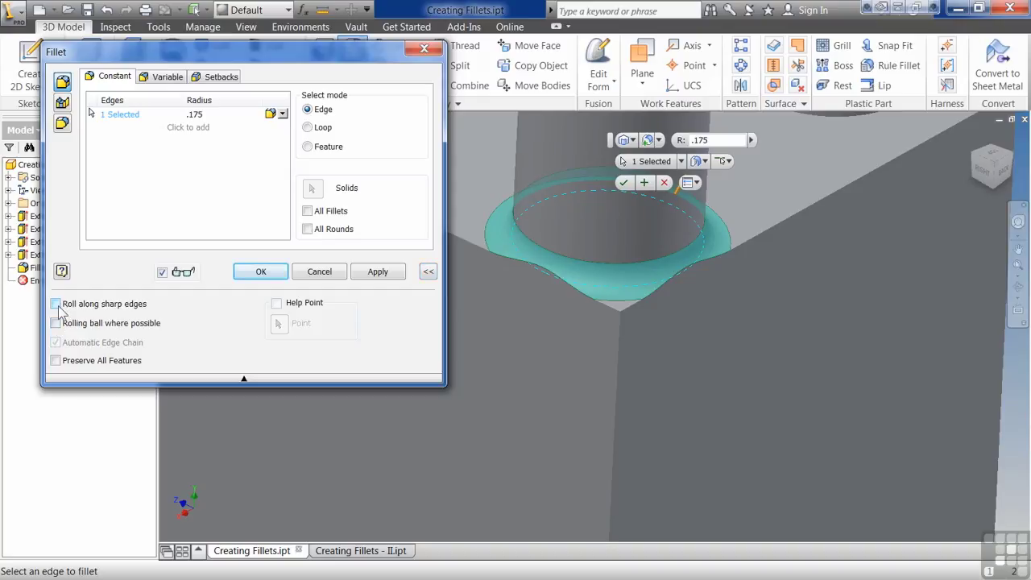
click(55, 304)
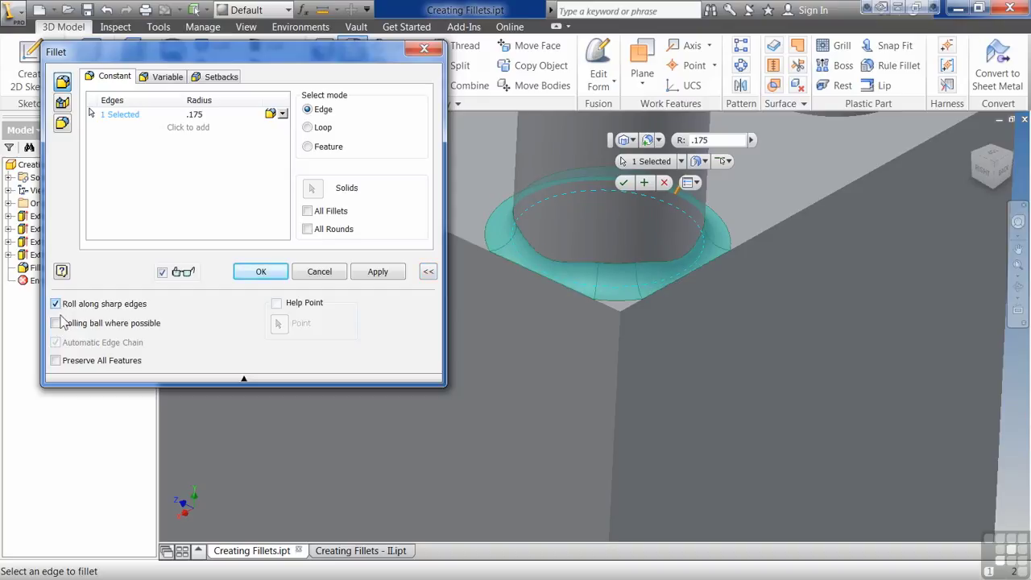
click(57, 323)
click(73, 306)
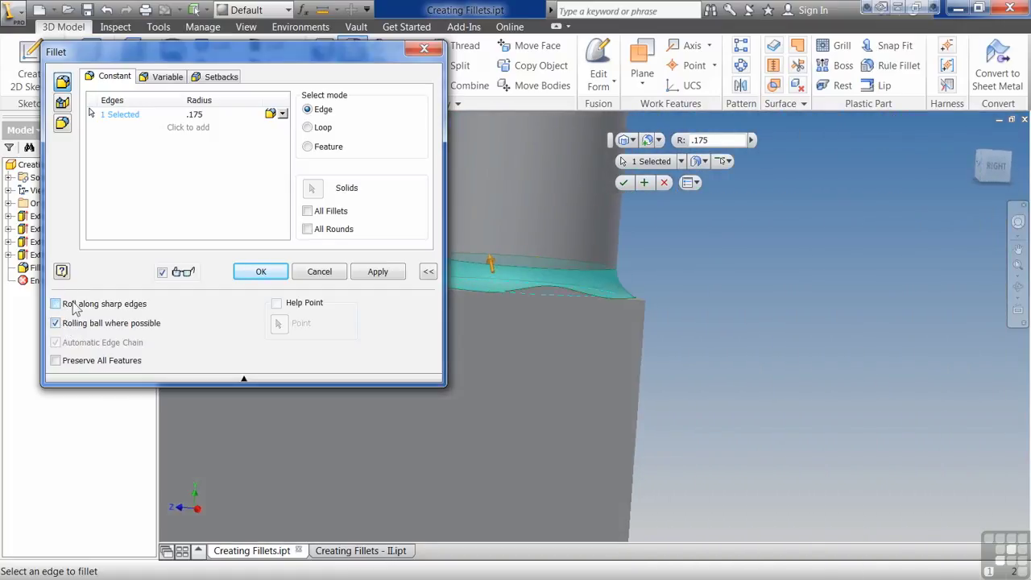
Step: Compare Roll along sharp edges alone and combined with Rolling ball where possible, and return to Rolling ball only
click(56, 323)
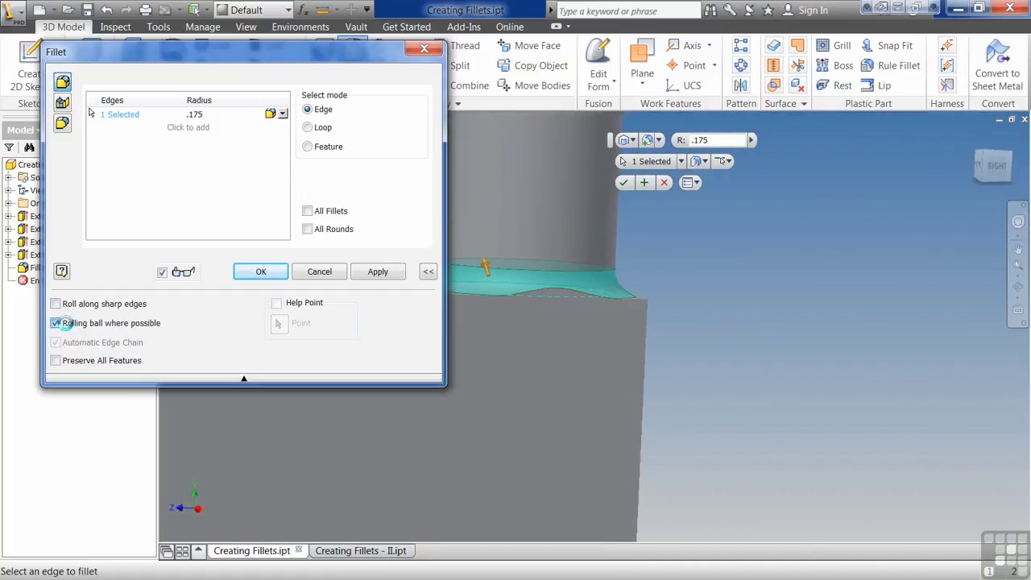
click(67, 306)
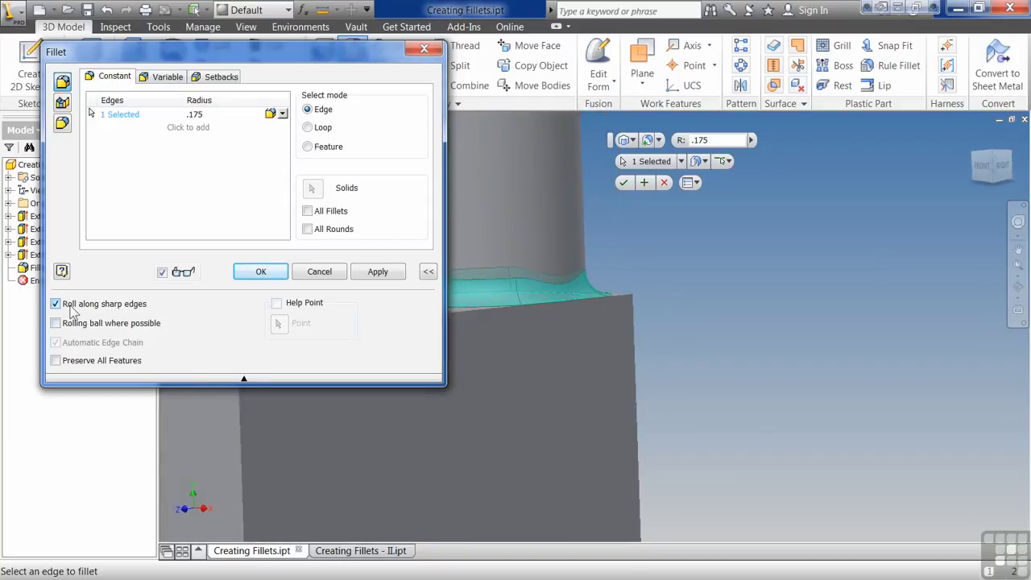
click(56, 323)
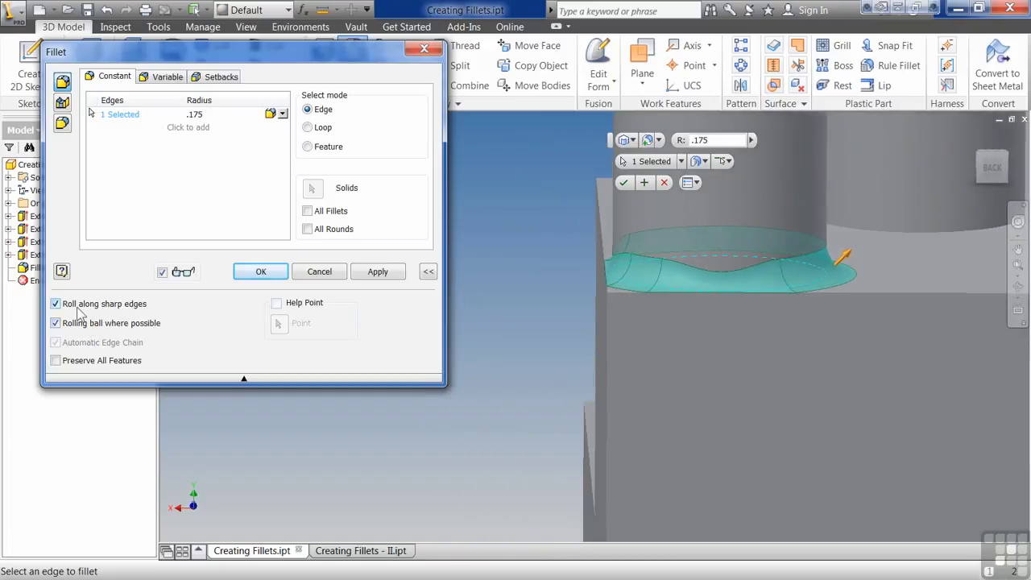
click(82, 311)
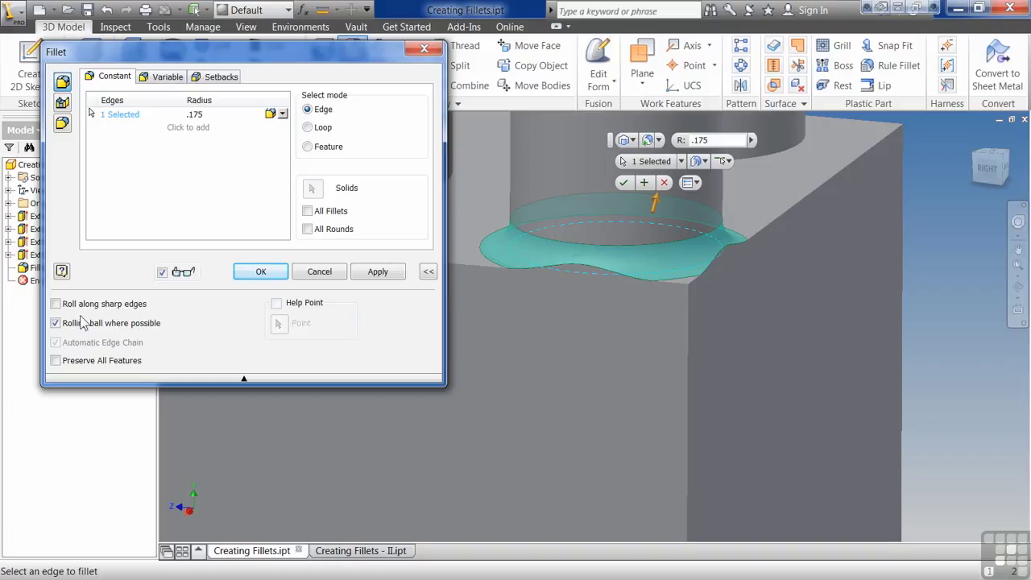
click(93, 305)
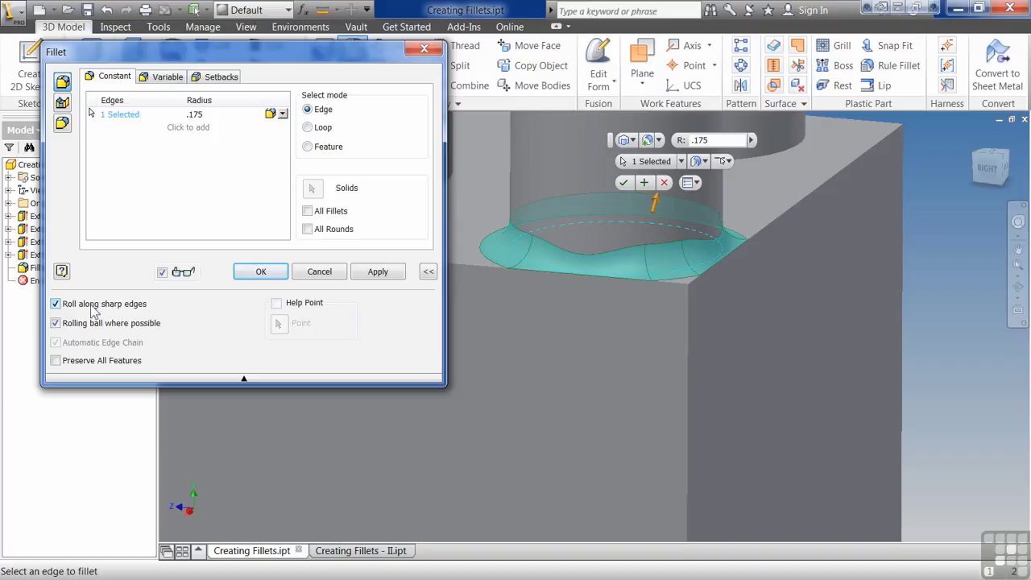
click(93, 312)
Step: Add the neighbouring cylinder's base edge and the top edges of both cylinders to the .175 fillet, and apply it
scroll(600, 370, down, 5)
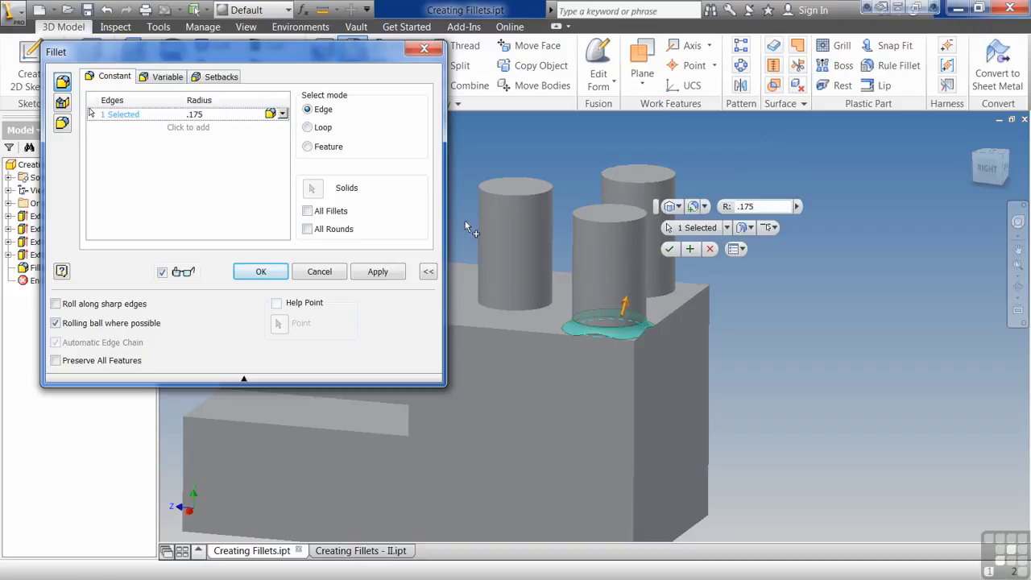
click(520, 304)
click(516, 195)
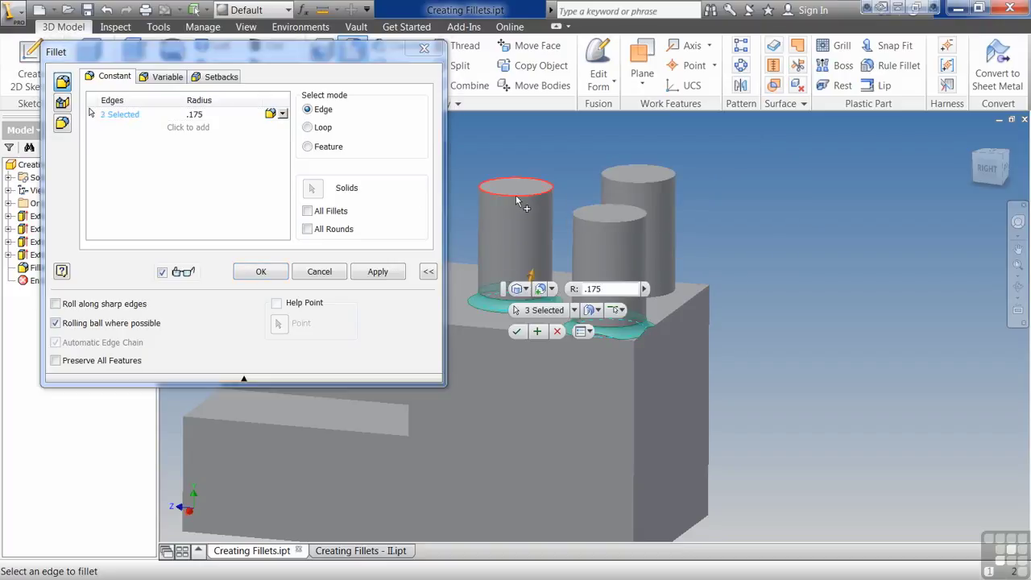
click(612, 218)
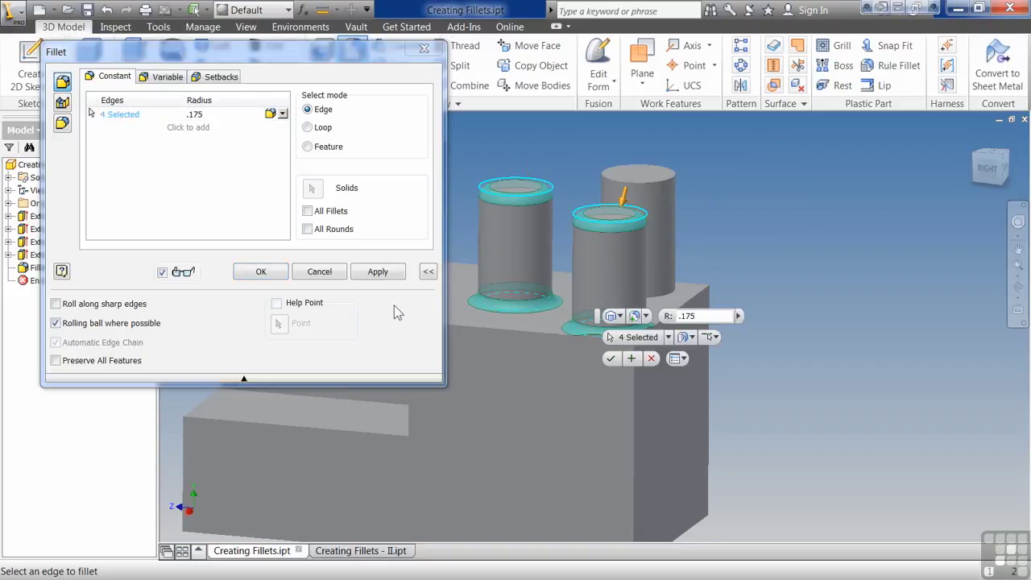
click(631, 359)
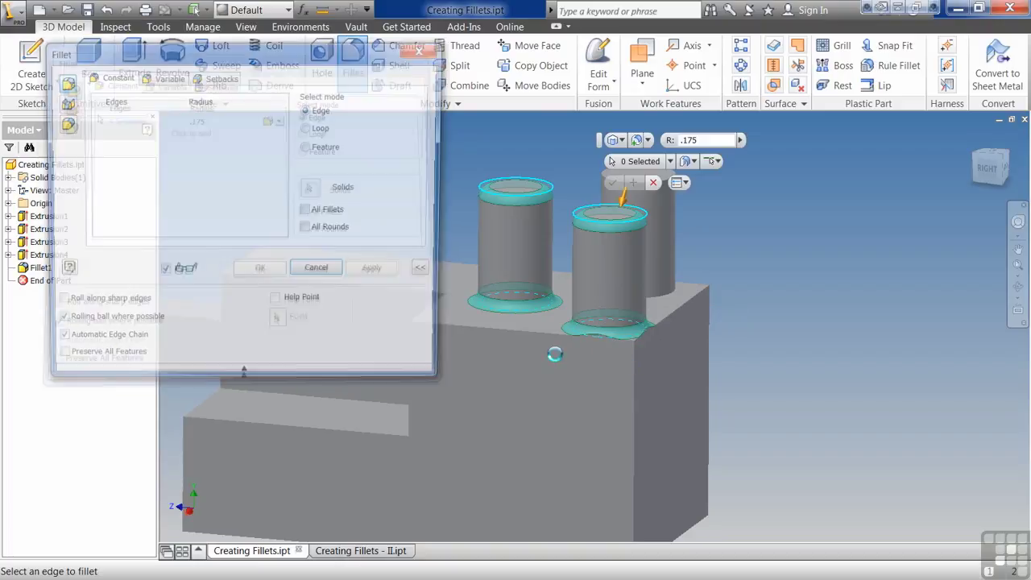
Step: Select the cutout's two upper edges, vertical inner corner edge and two inner floor edges for a new .175 fillet
middle_drag(496, 350, 751, 350)
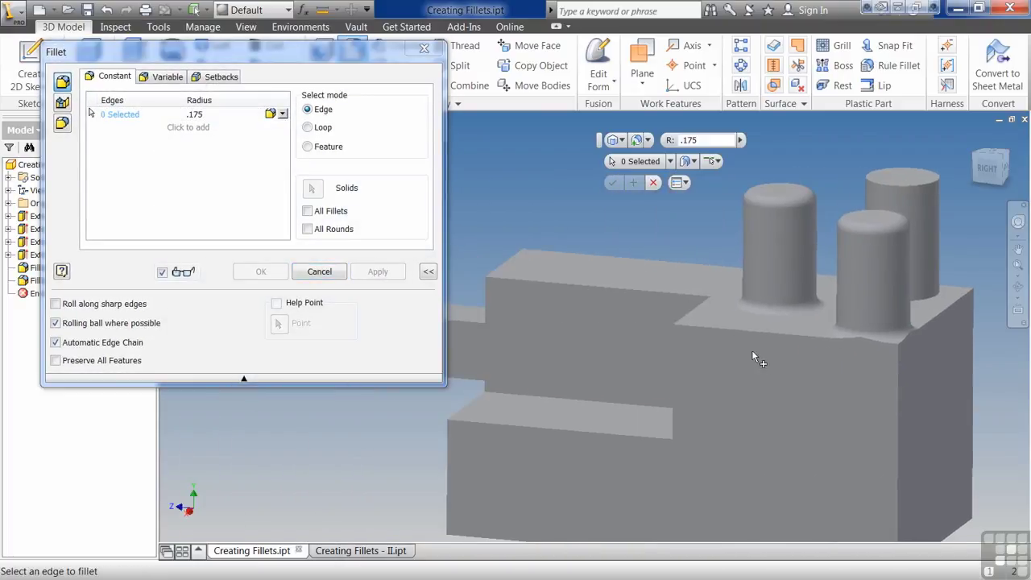
shift+middle_drag(545, 279, 705, 301)
click(539, 297)
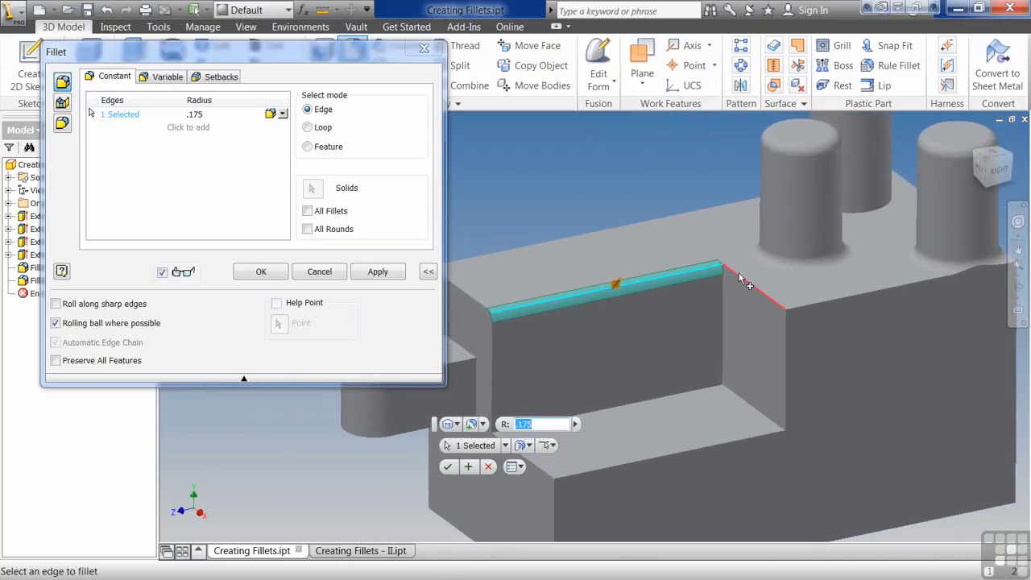
click(741, 274)
click(723, 318)
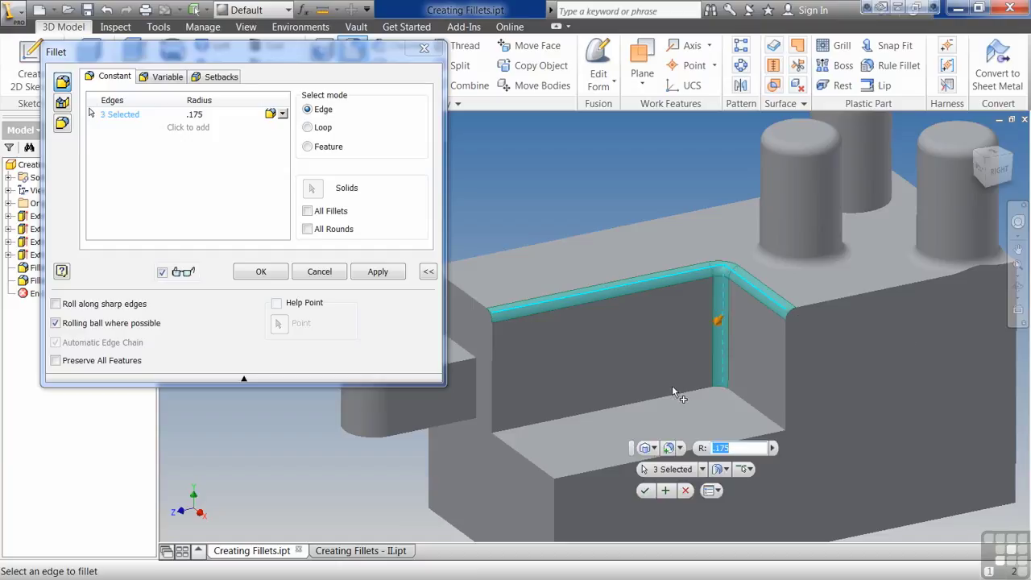
click(666, 395)
click(753, 410)
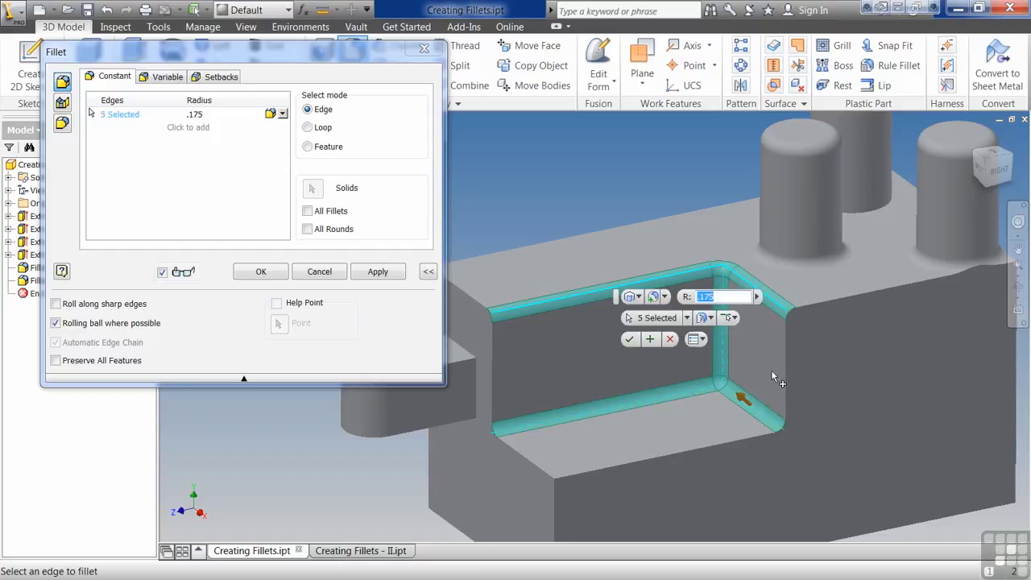
Step: Add the cutout's outer vertical edges, its outer floor edges and the block's adjoining top side edge to the .175 fillet
click(788, 364)
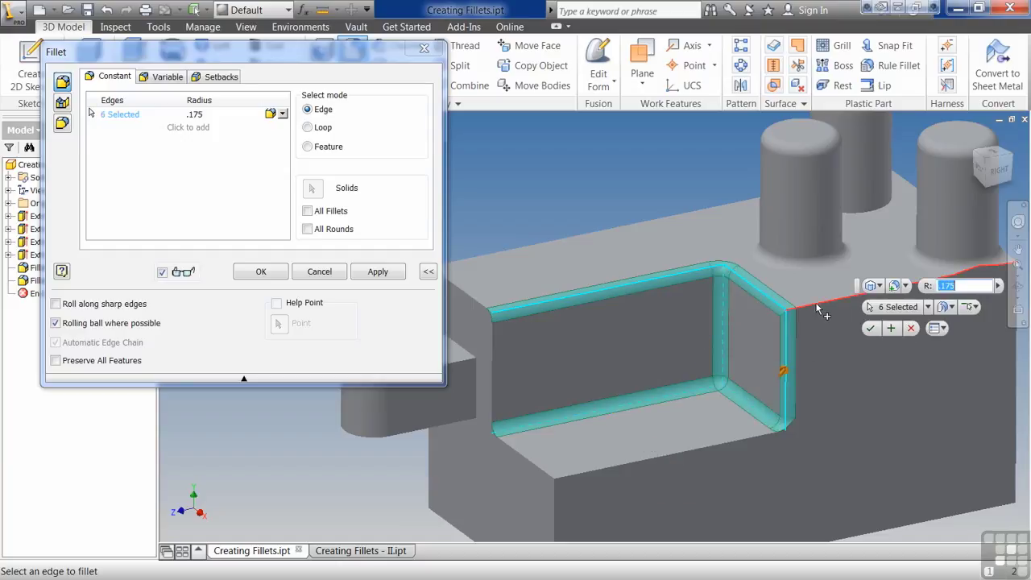
click(814, 310)
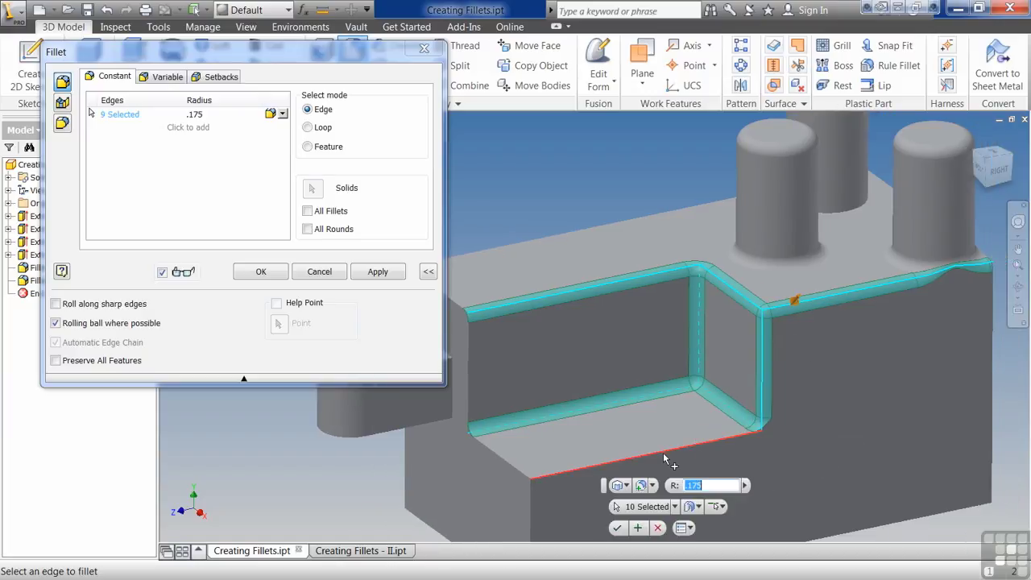
click(516, 473)
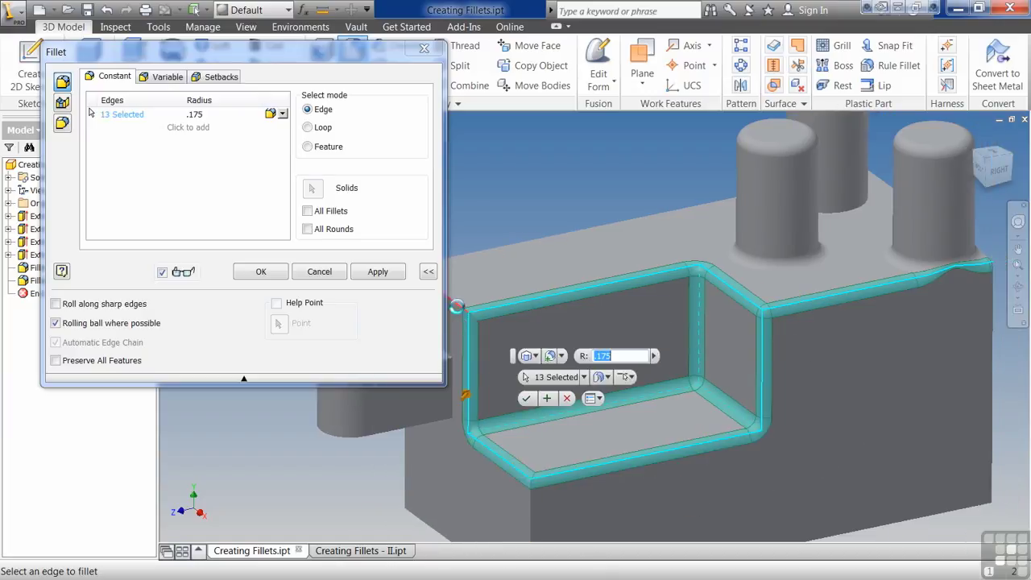
Step: Start defining fillet setbacks and choose the vertex at the cutout's inner floor corner
scroll(639, 424, up, 4)
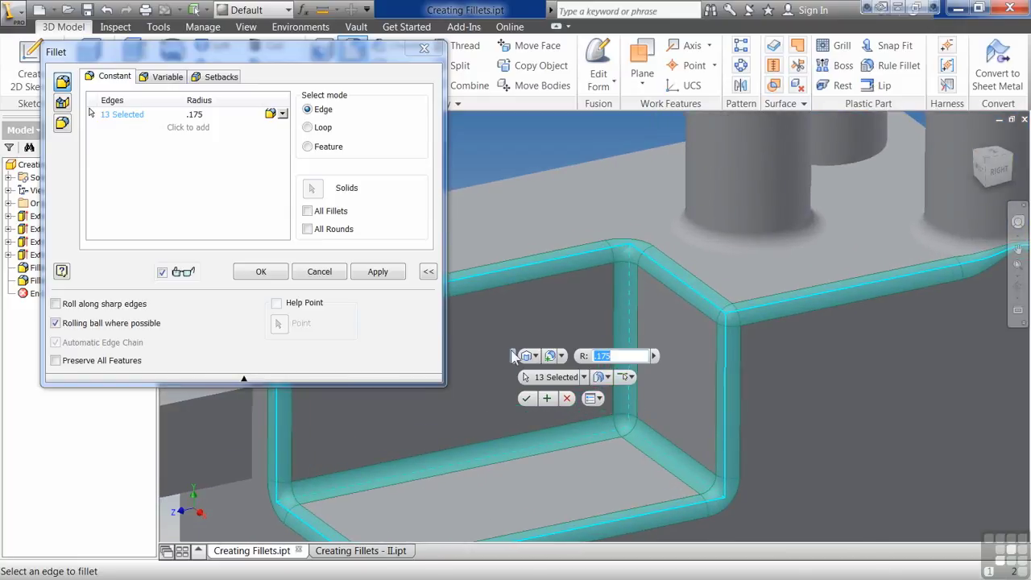
drag(519, 352, 478, 149)
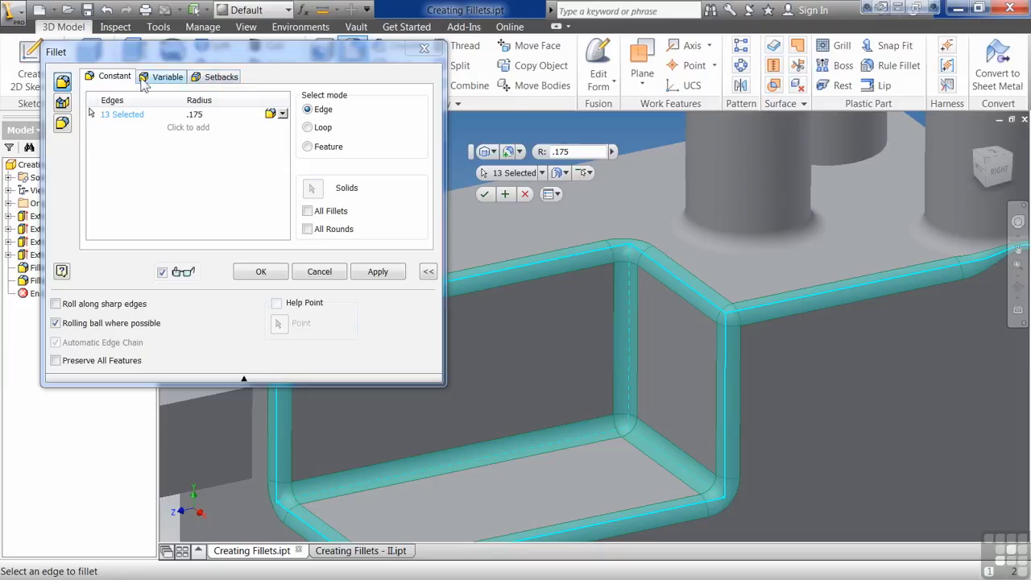
click(220, 77)
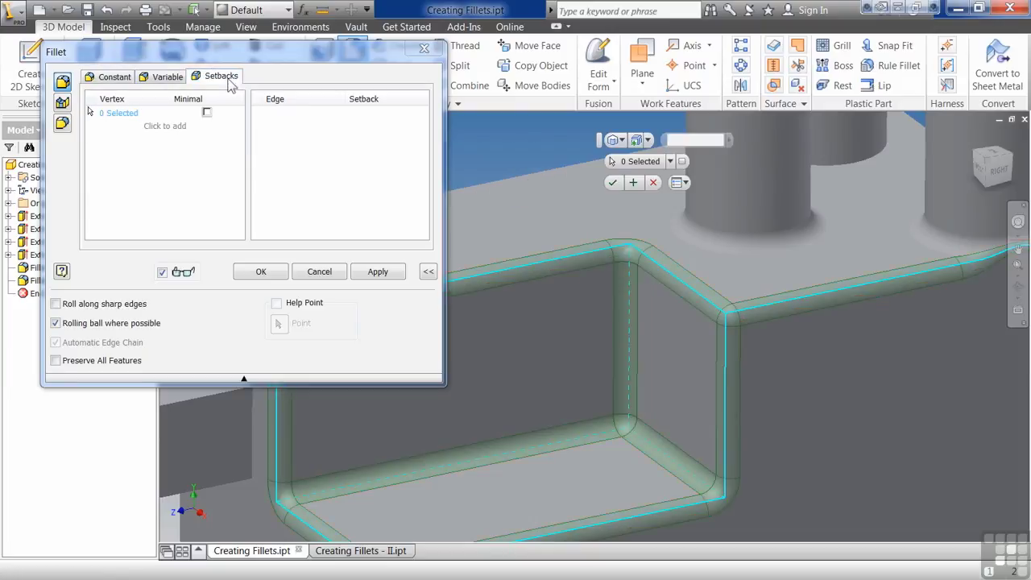
click(629, 424)
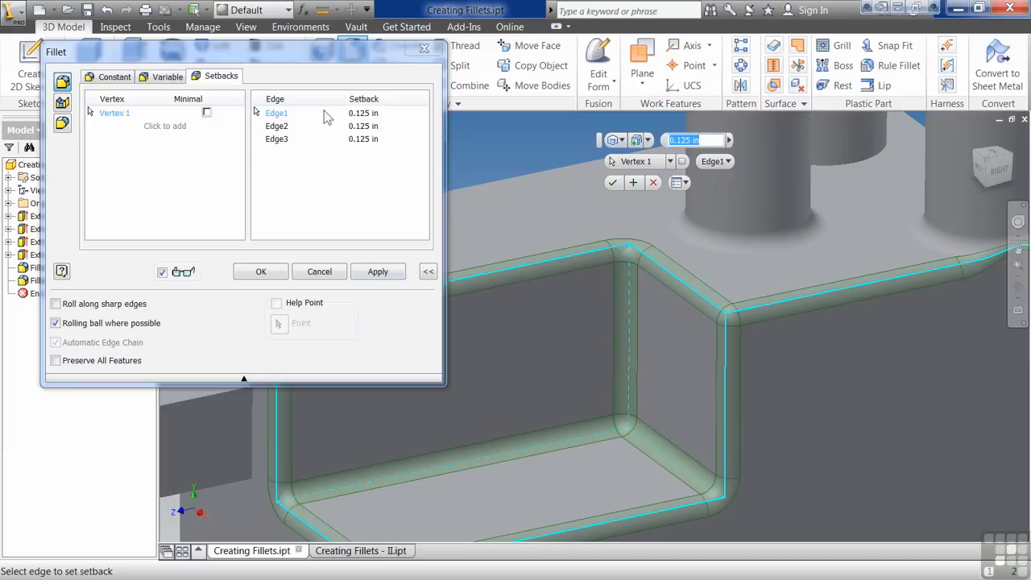
Step: Set the setbacks of all three edges meeting at the chosen vertex to 0.25 in
click(362, 113)
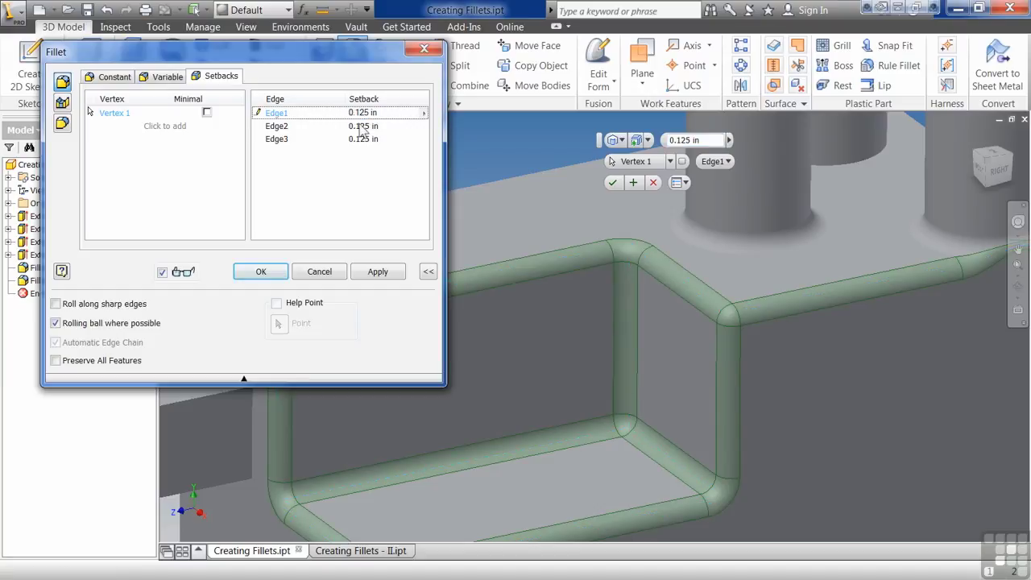
text(0.25)
key(Return)
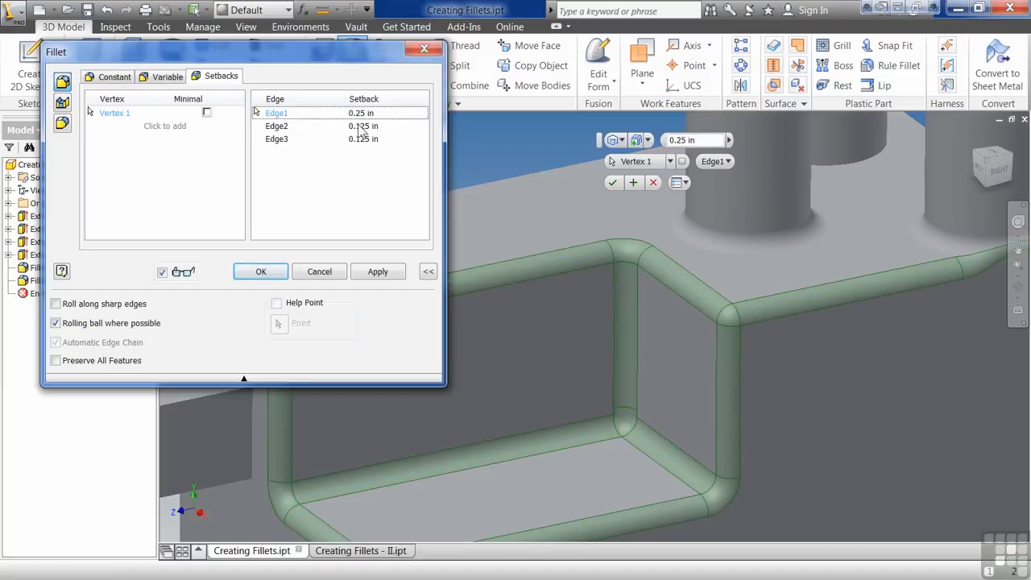
click(360, 126)
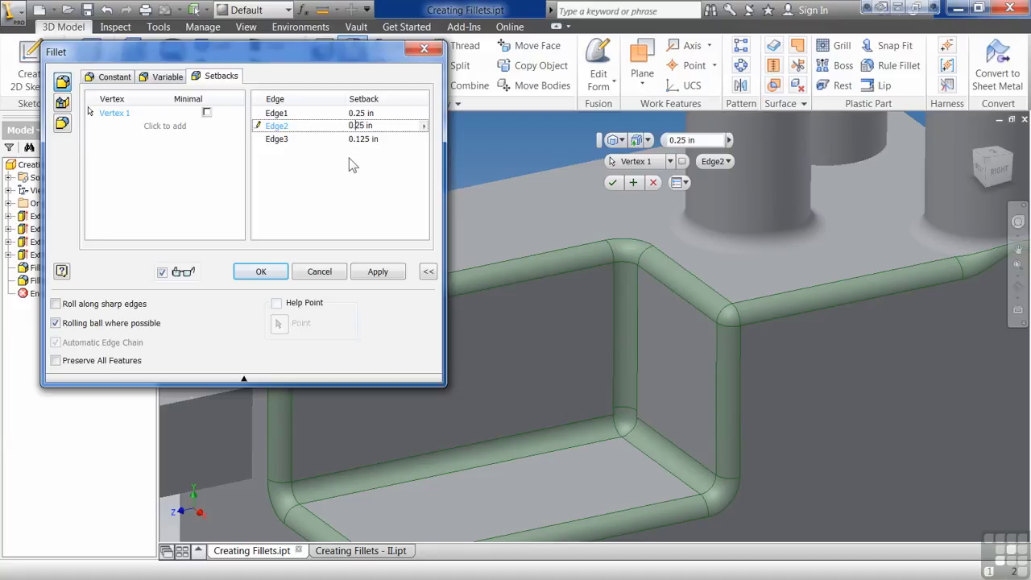
click(349, 165)
click(363, 140)
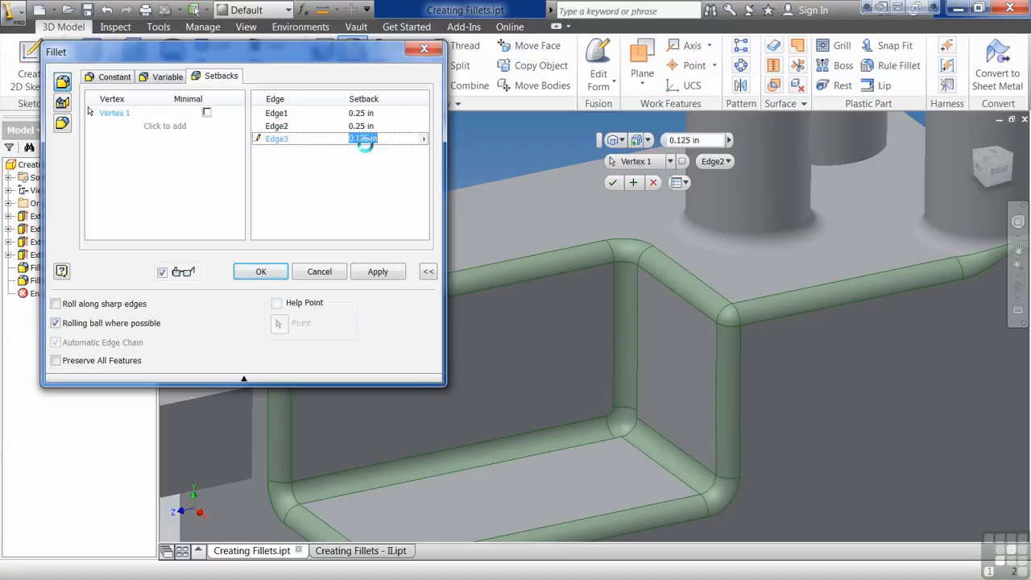
click(360, 138)
key(BackSpace)
key(Return)
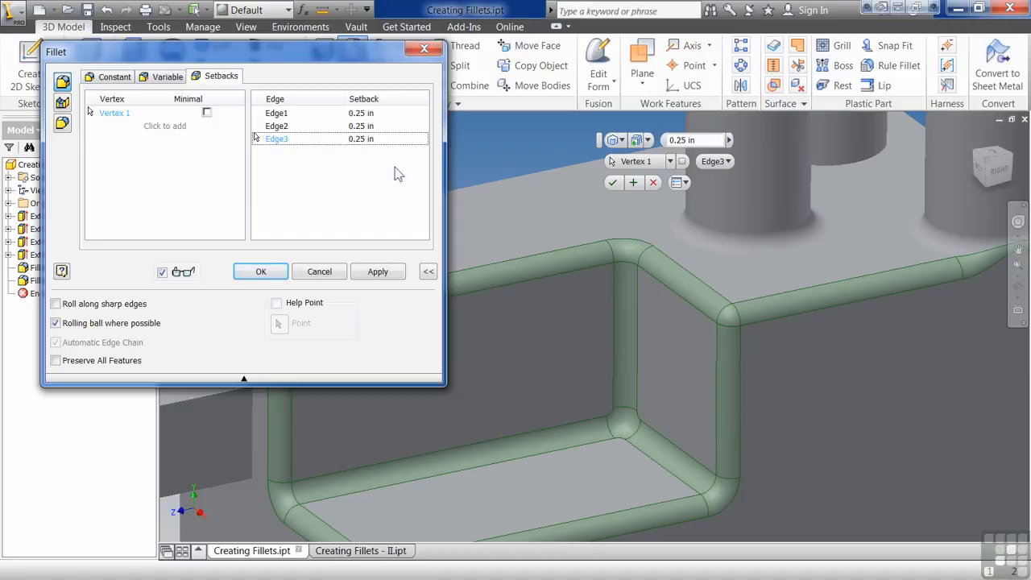
Step: Set the setbacks of all three edges at the cutout's inner floor corner vertex to 0.5 in
click(360, 139)
text(0.5)
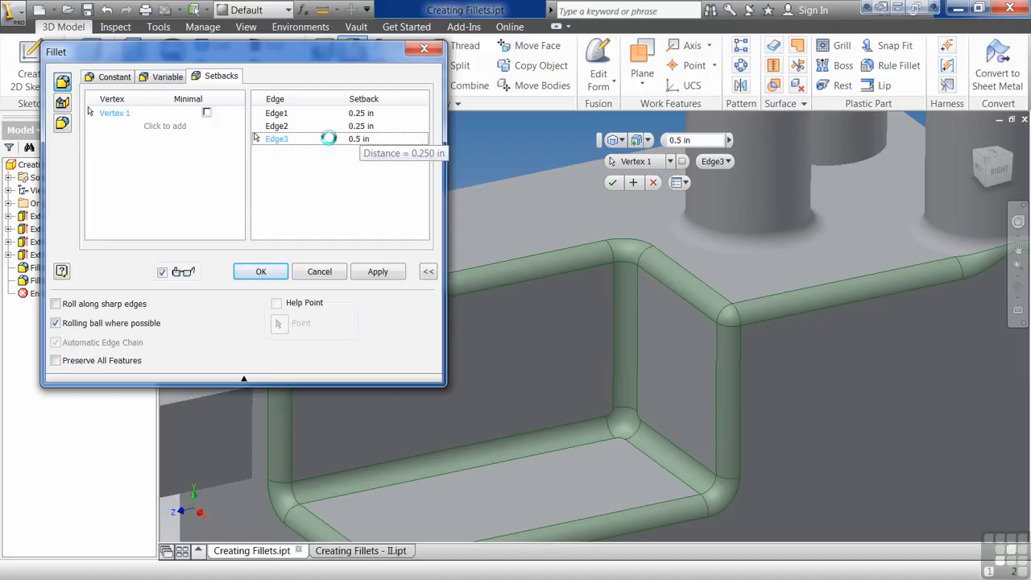
click(360, 126)
text(0.5)
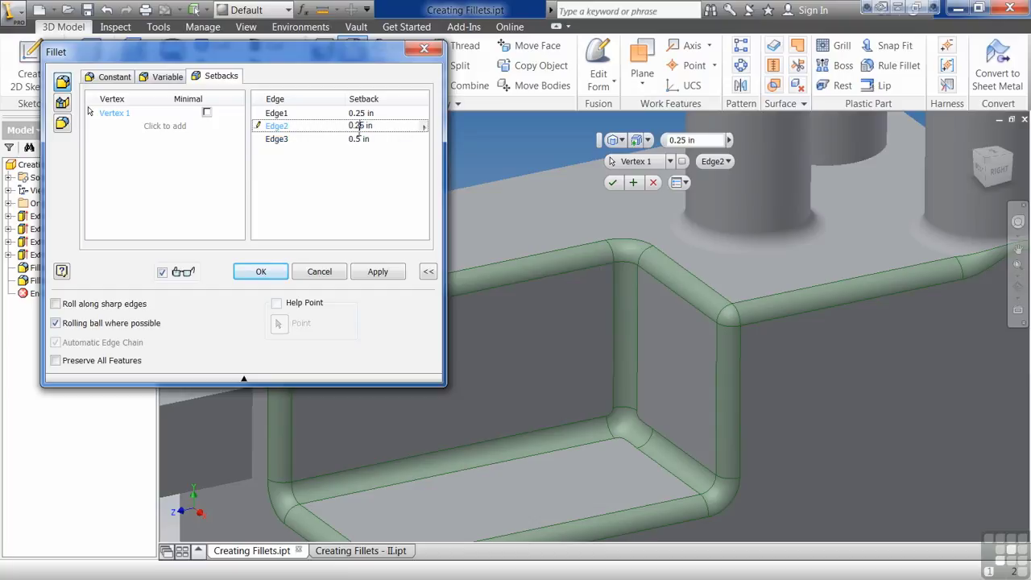
key(Return)
click(360, 112)
text(0.5)
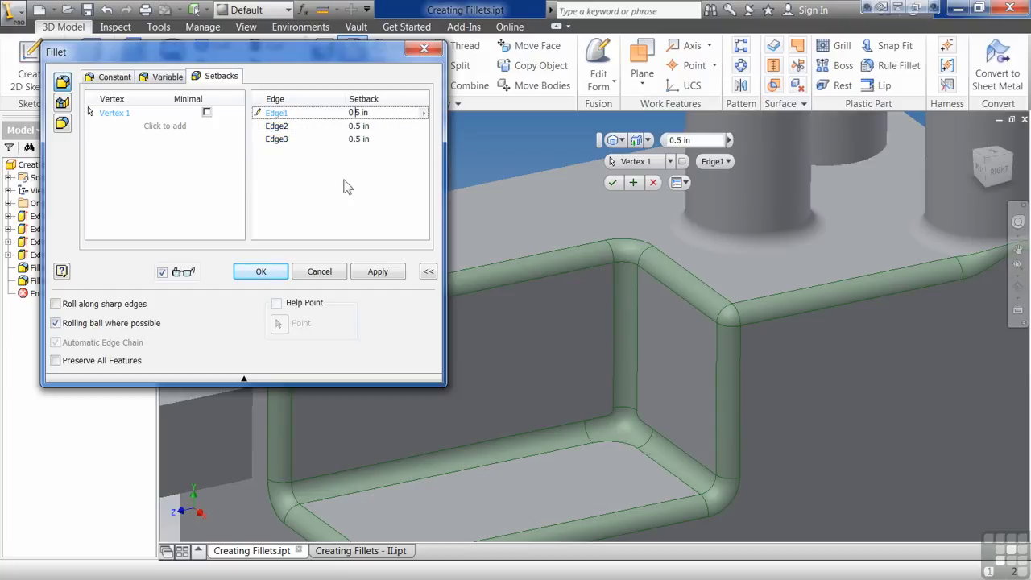
key(Return)
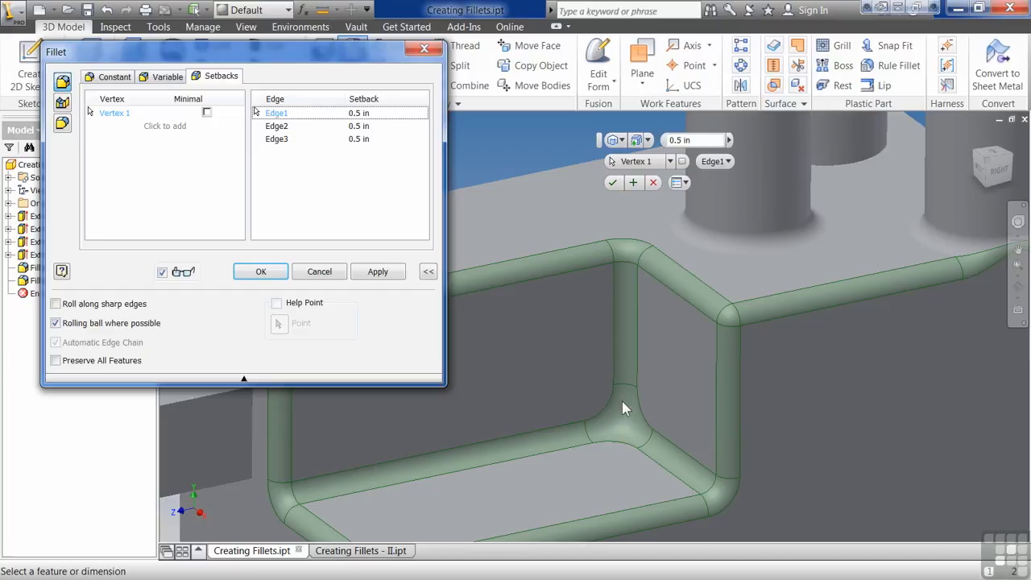
Step: Add the cutout's outer upper corner as a second setback vertex and set its three edge setbacks to .5 in
click(165, 126)
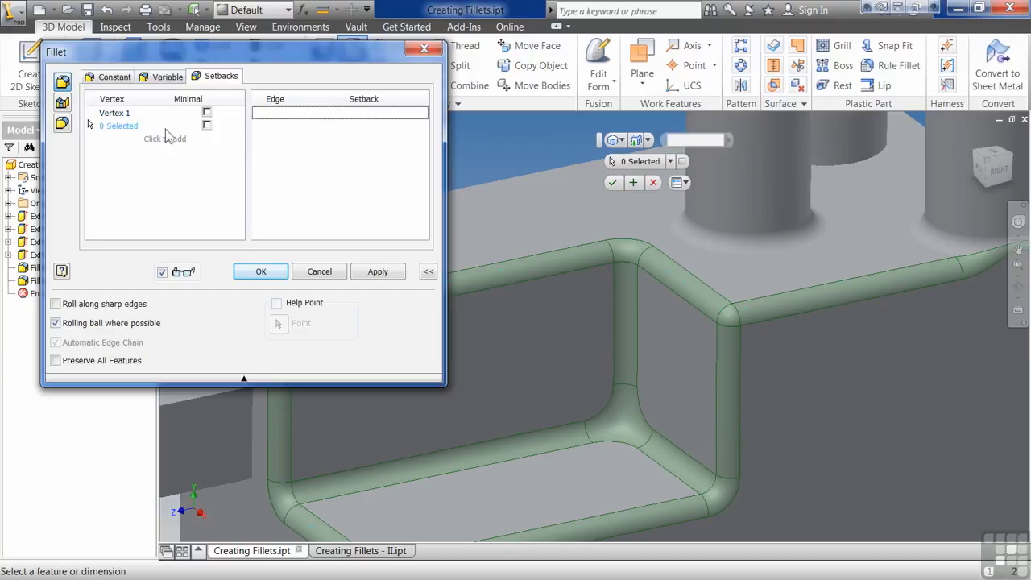
click(725, 313)
click(362, 115)
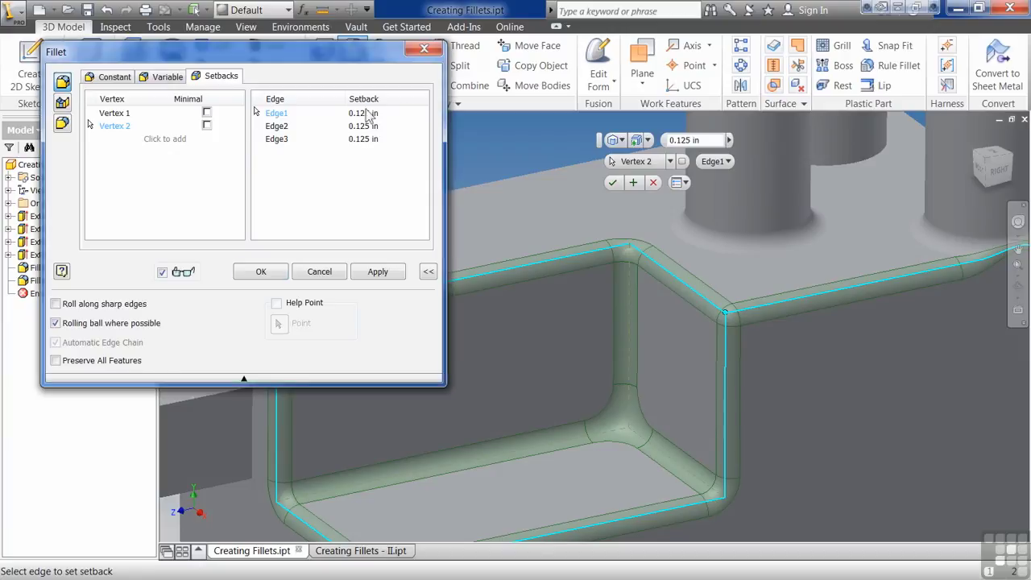
text(.5)
click(363, 127)
text(.5)
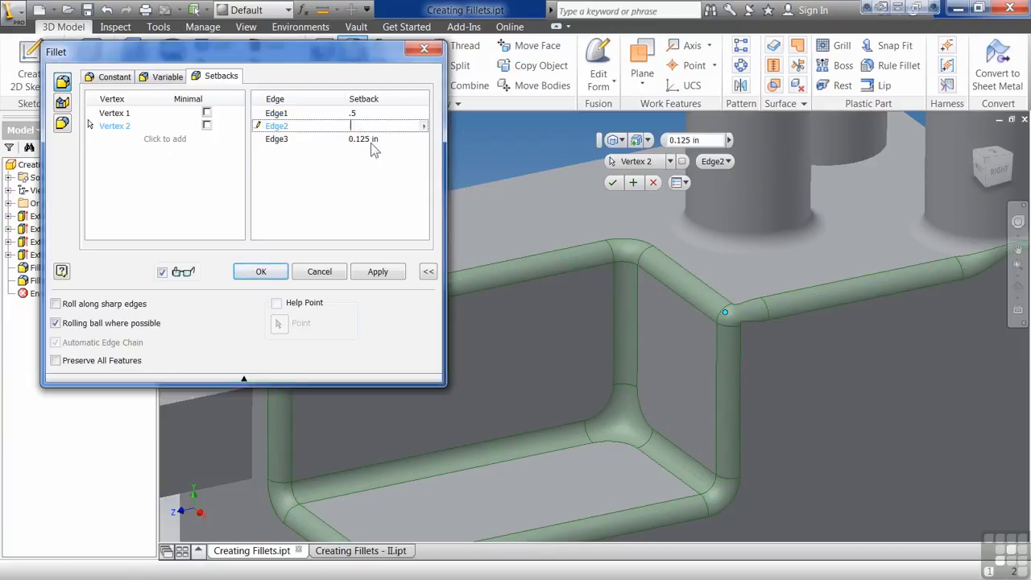
click(362, 139)
text(.5)
key(Return)
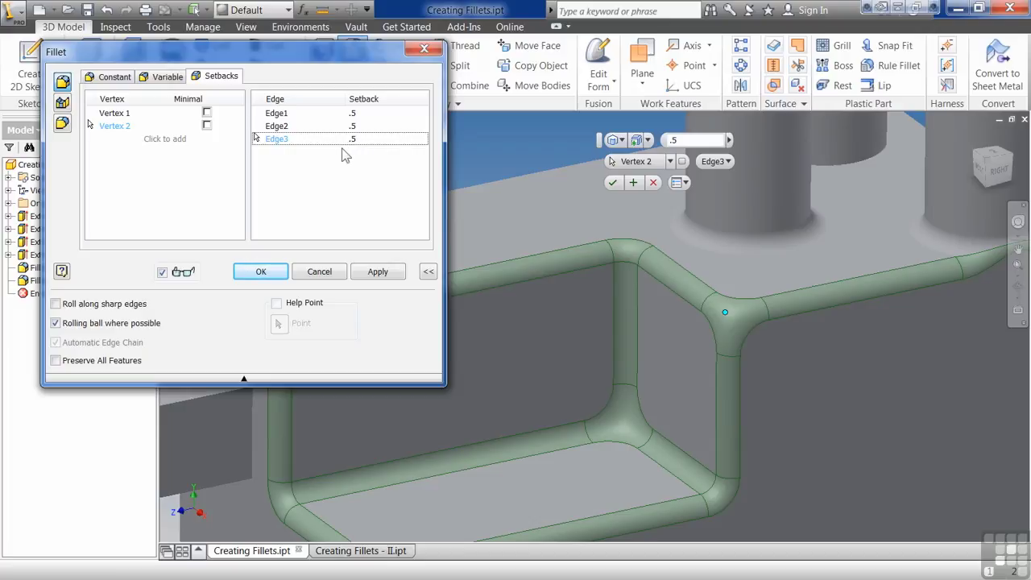
Step: Collapse the extra fillet options, switch both vertices to minimal setbacks, and apply the fillet while keeping the command open
click(428, 271)
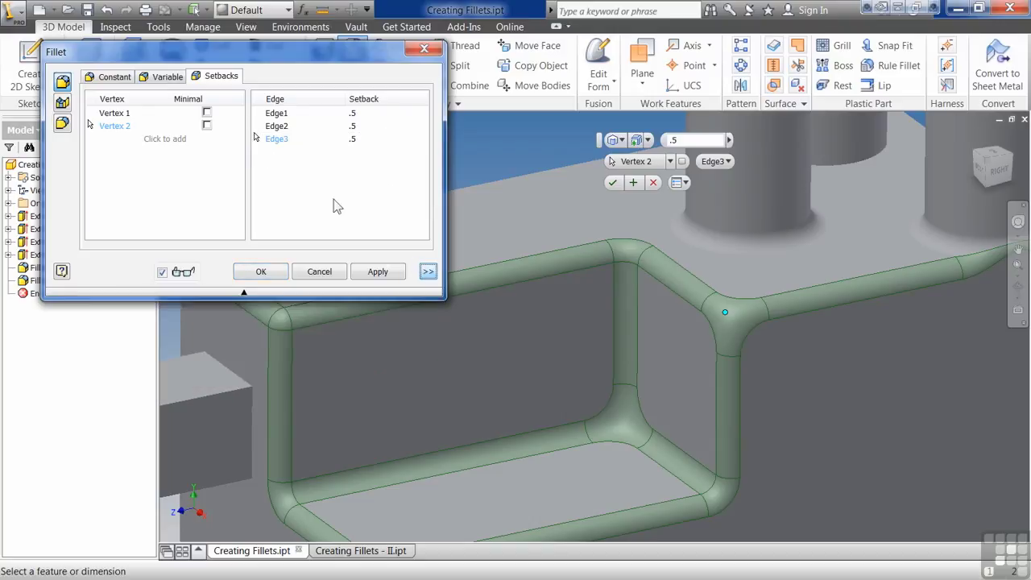
click(206, 113)
click(208, 139)
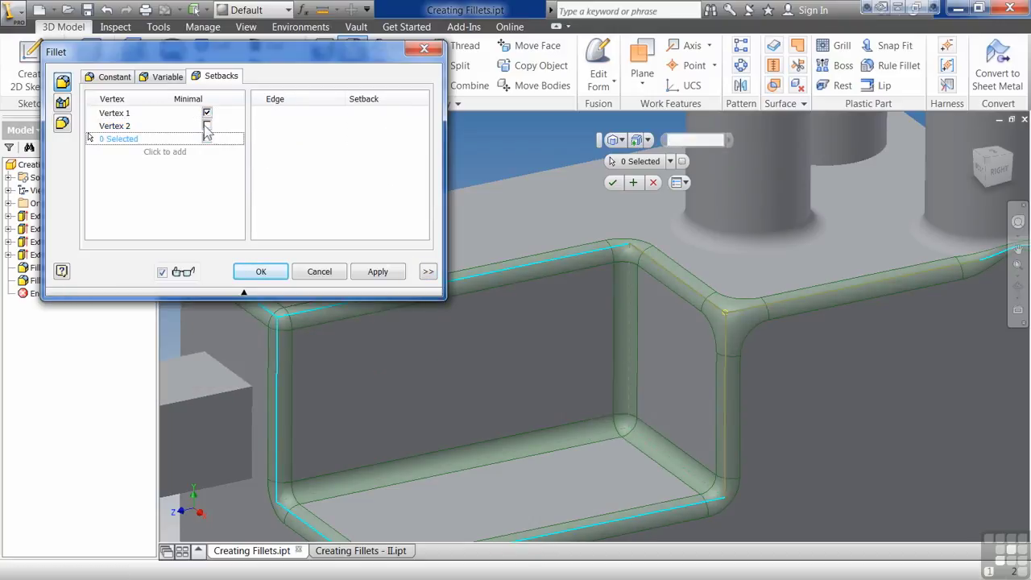
click(206, 126)
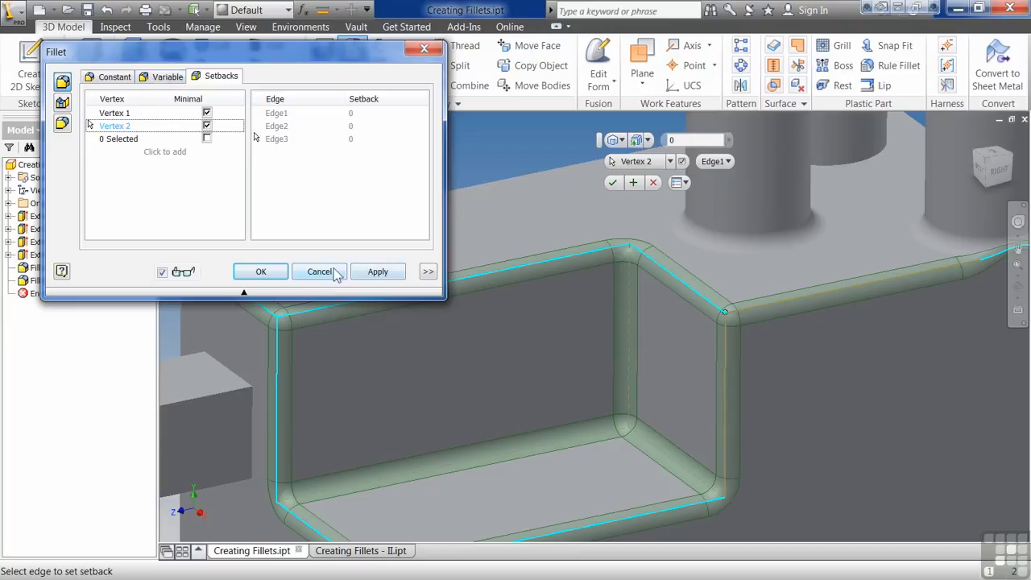
click(378, 272)
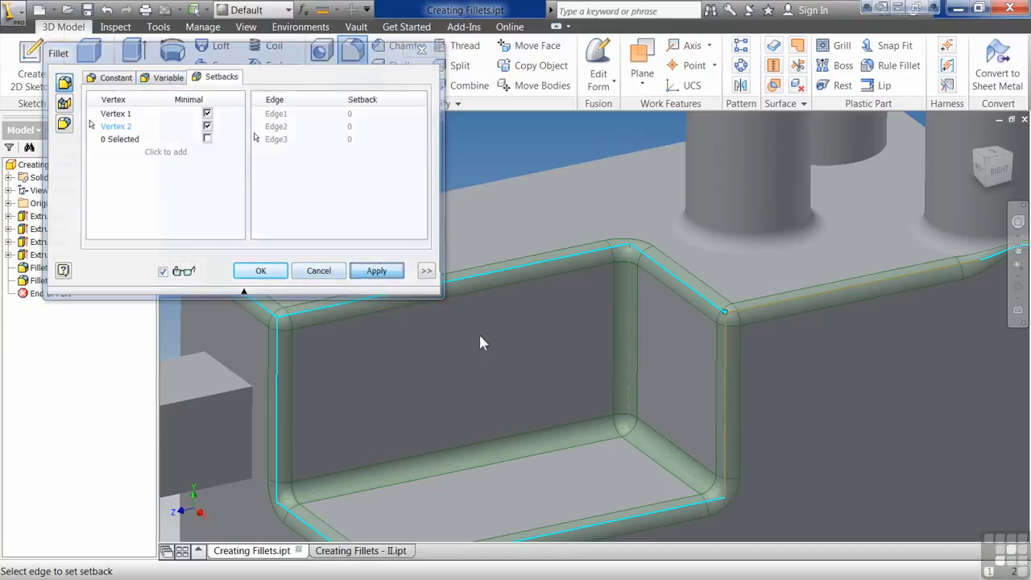
Step: Start a variable-radius fillet on the long straight edge of the block's underside
key(F6)
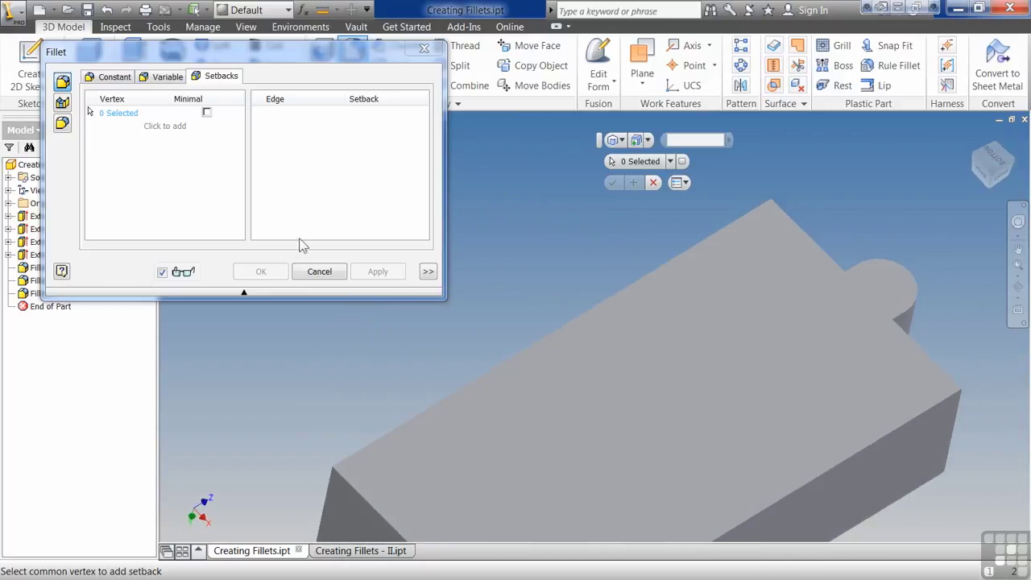
click(157, 77)
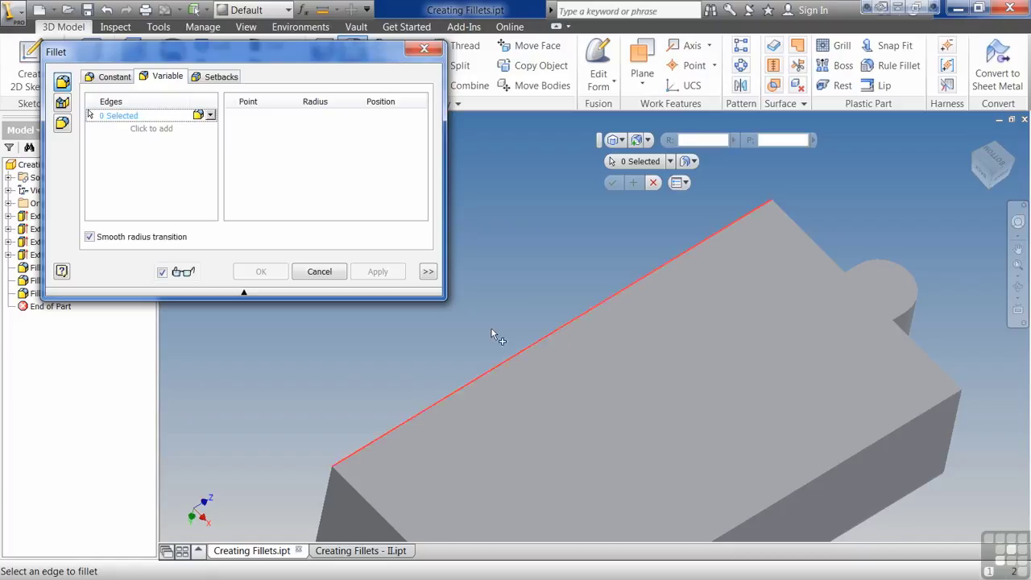
click(510, 359)
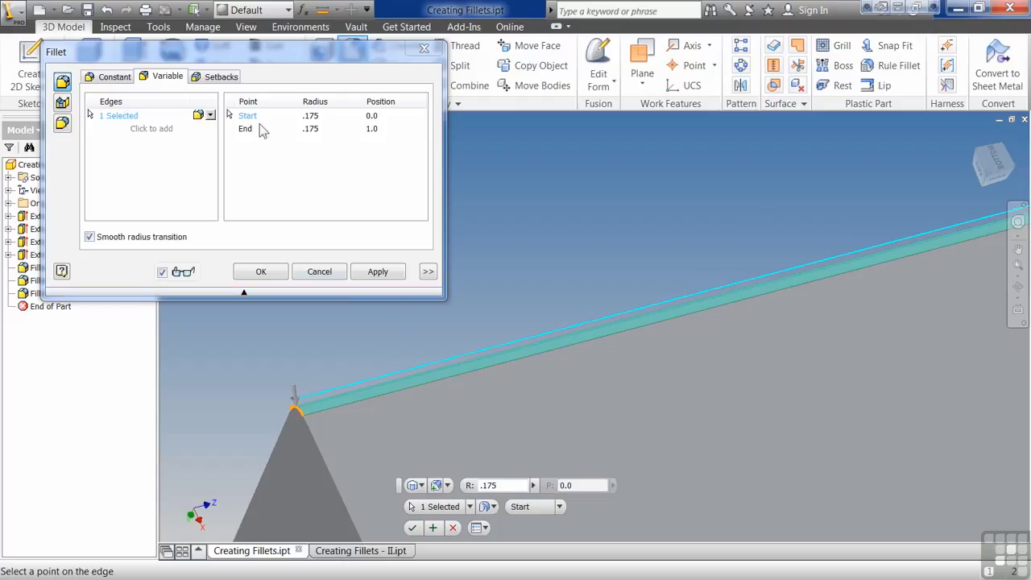
Step: Add six intermediate radius points along the edge at positions of about 0.13, 0.28, 0.43, 0.57, 0.70 and 0.85
click(403, 372)
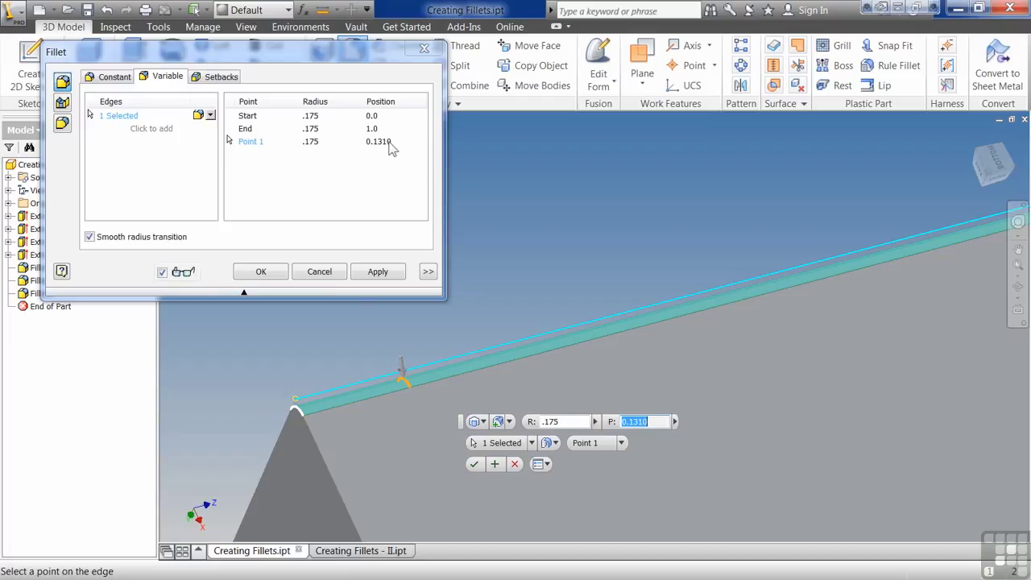
click(525, 342)
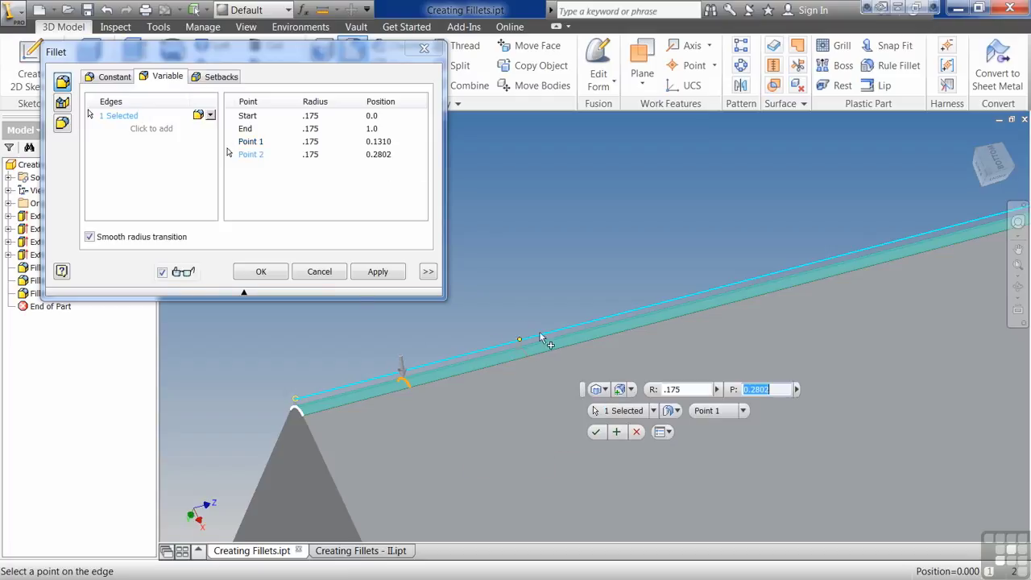
click(643, 311)
click(762, 279)
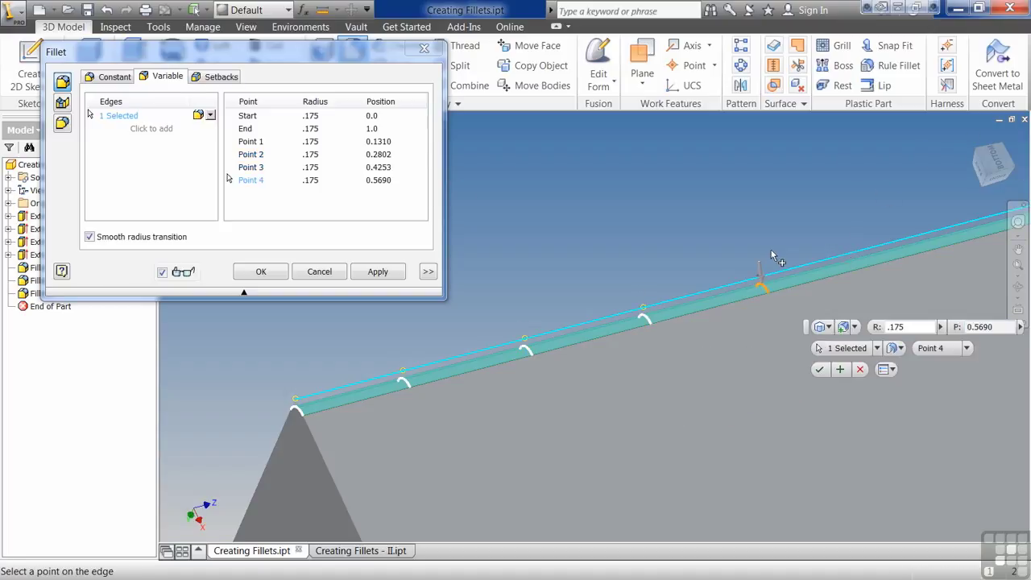
scroll(845, 256, down, 2)
click(839, 255)
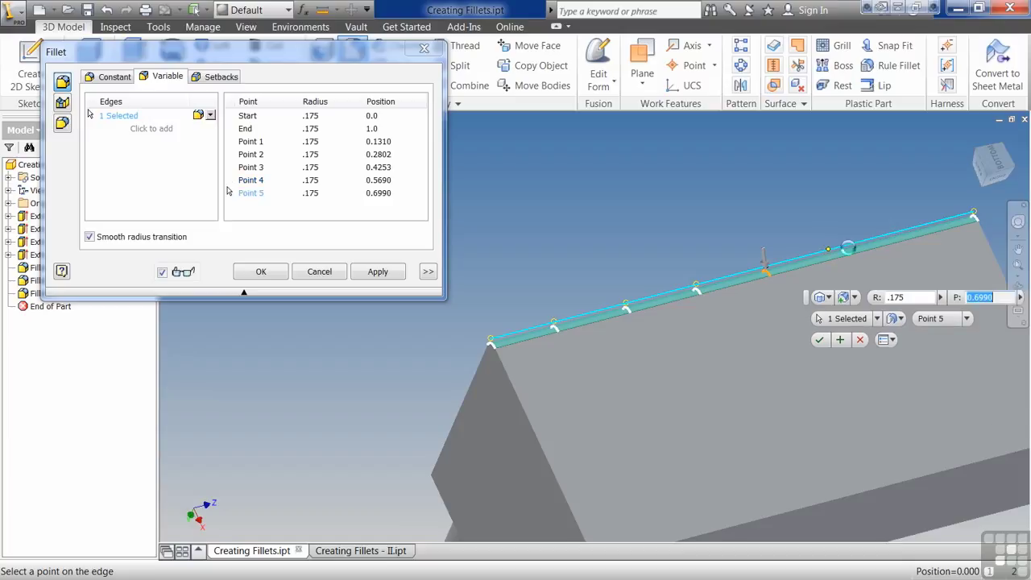
click(892, 234)
middle_drag(791, 281, 658, 377)
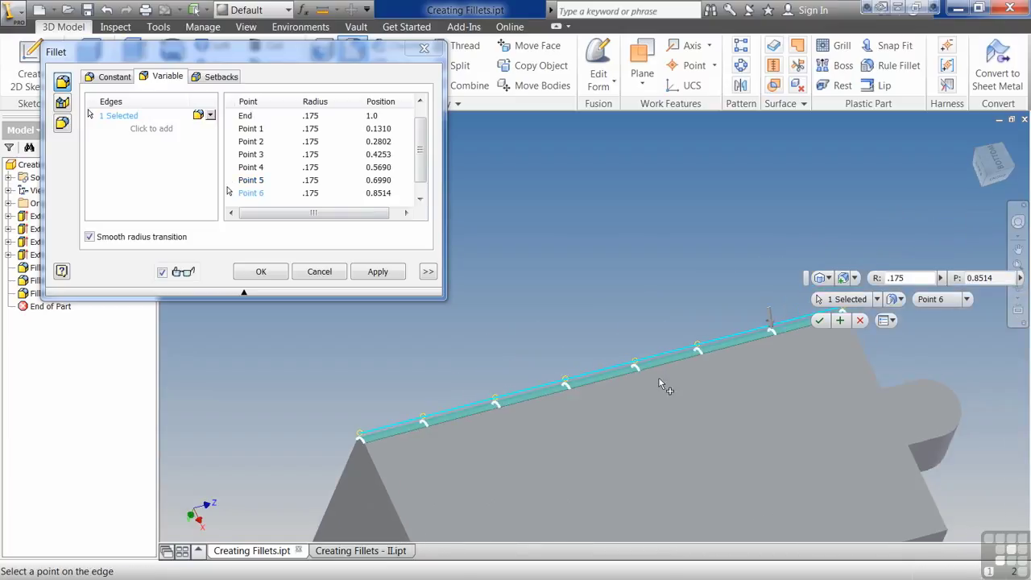
Step: Set the variable fillet's radii to .25 at Point 1, .5 at Point 3 and .75 at Point 5, and create it
double_click(316, 134)
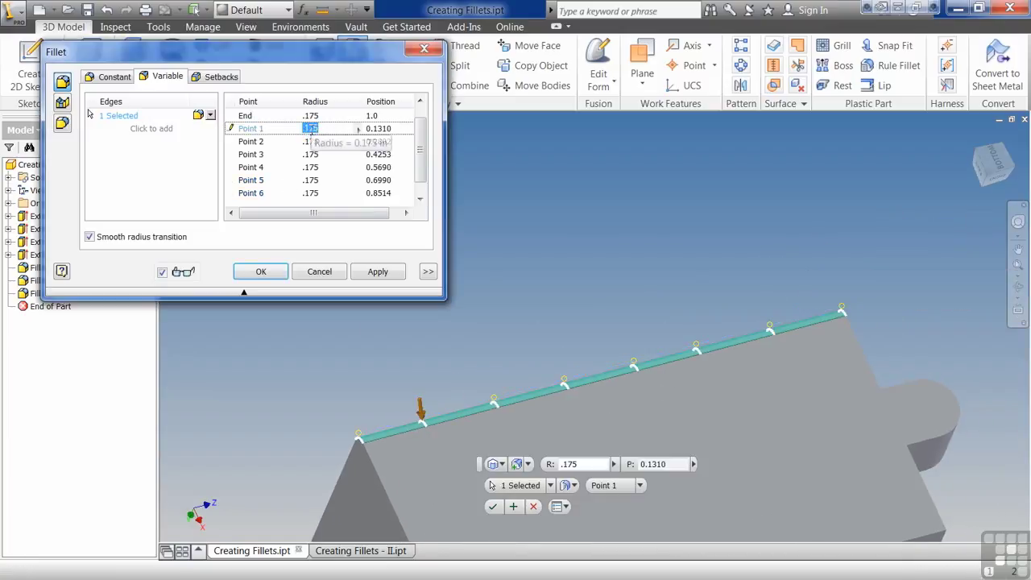
text(.25)
key(Return)
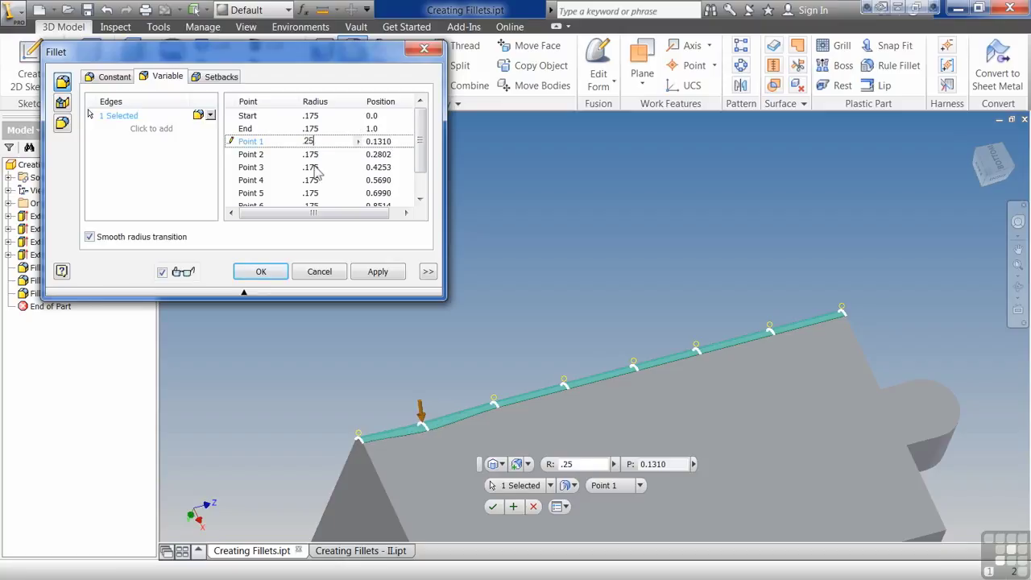
double_click(314, 166)
text(.75)
key(Return)
double_click(313, 192)
text(.75)
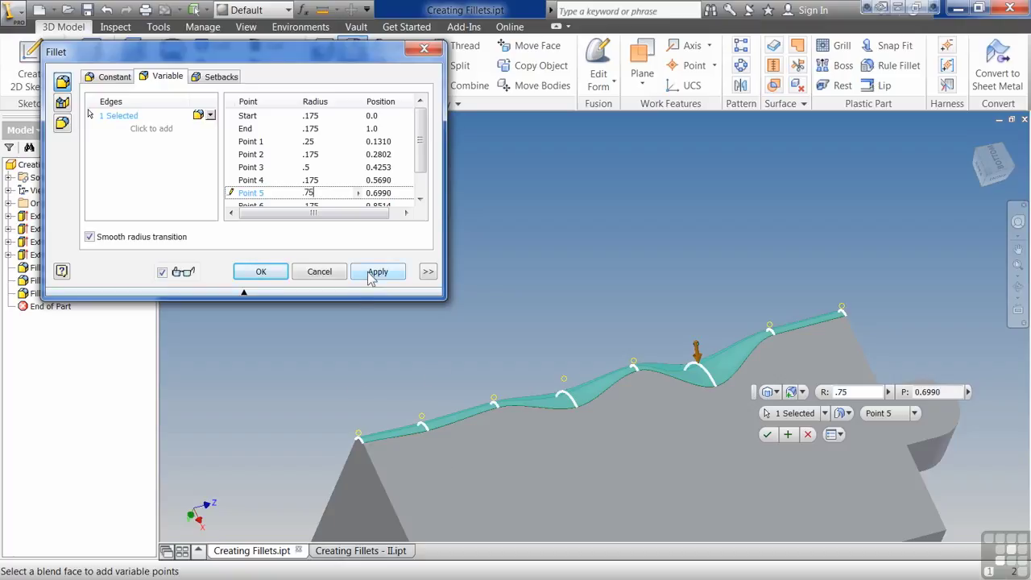
click(260, 271)
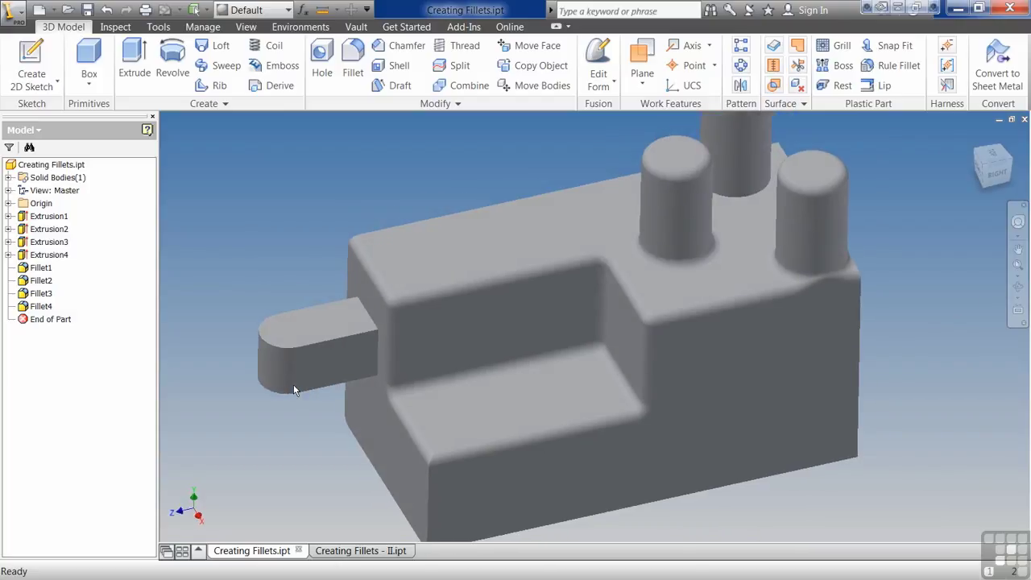
Step: Switch to the Creating Fillets - II part and start a 2 mm constant fillet on the cutout's arched edge
click(361, 554)
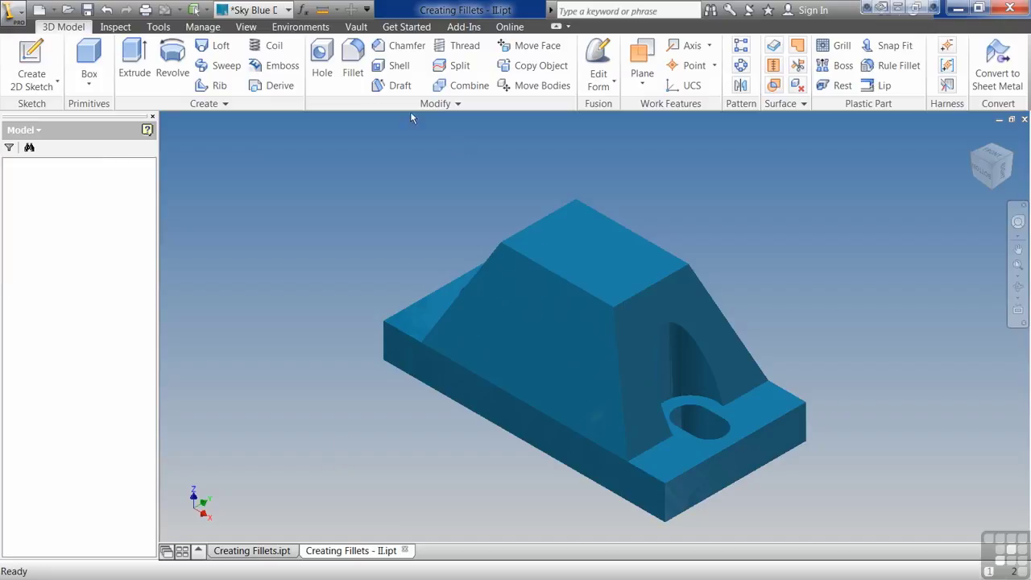
click(354, 56)
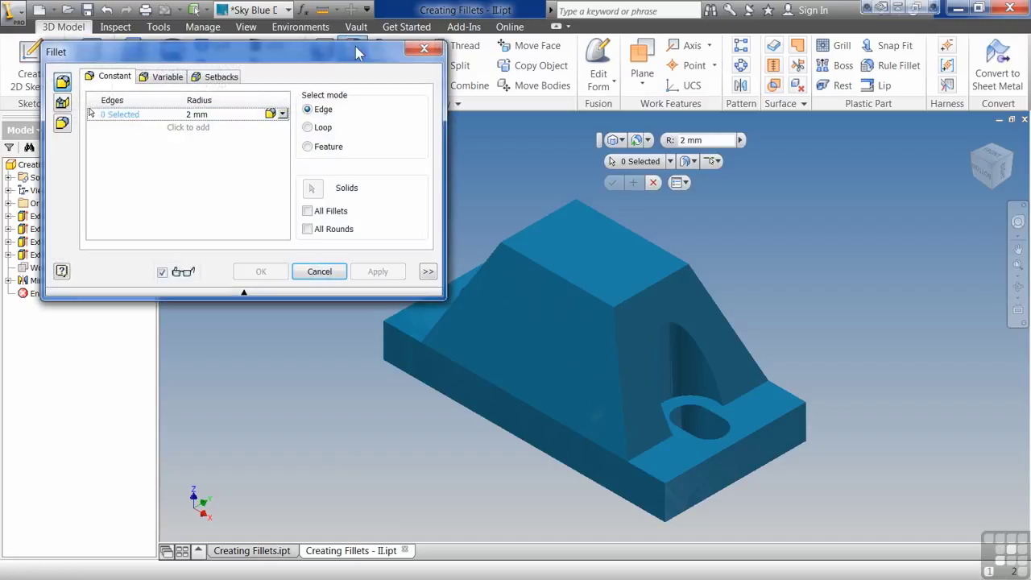
click(686, 344)
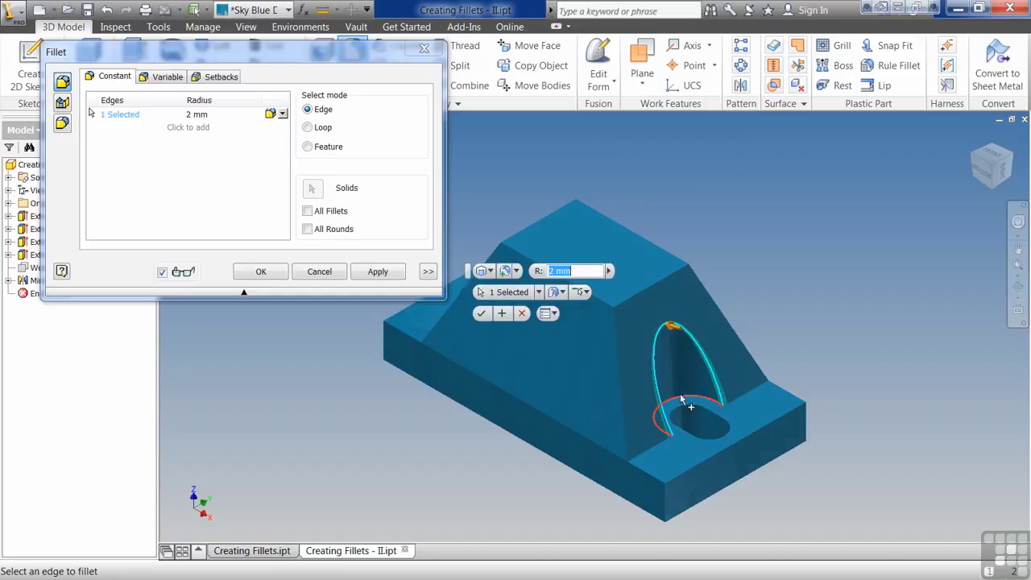
Step: Add a second edge set with the cutout's curved floor edge and the two adjoining straight base edges, at 4 mm radius
click(193, 131)
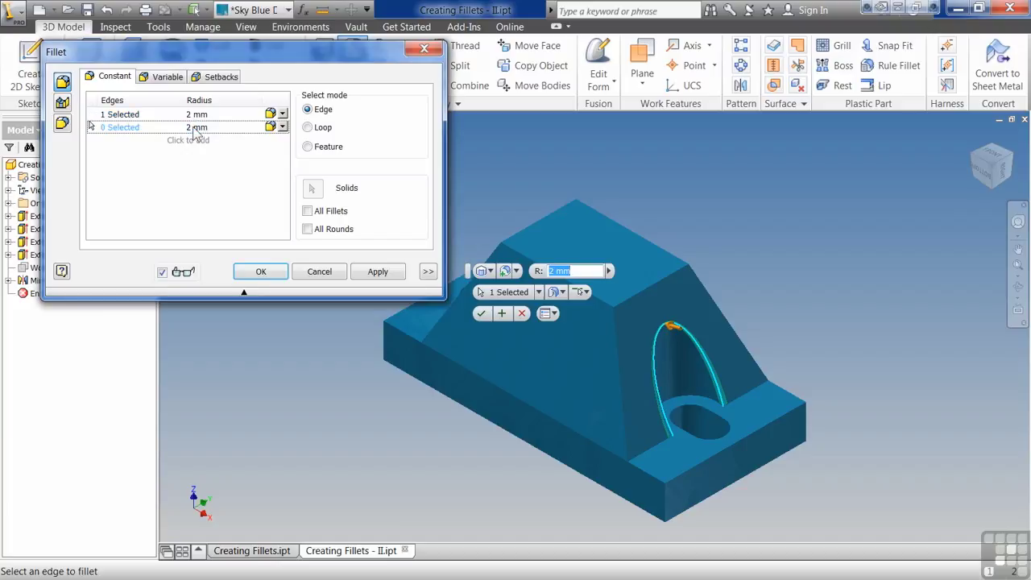
click(663, 432)
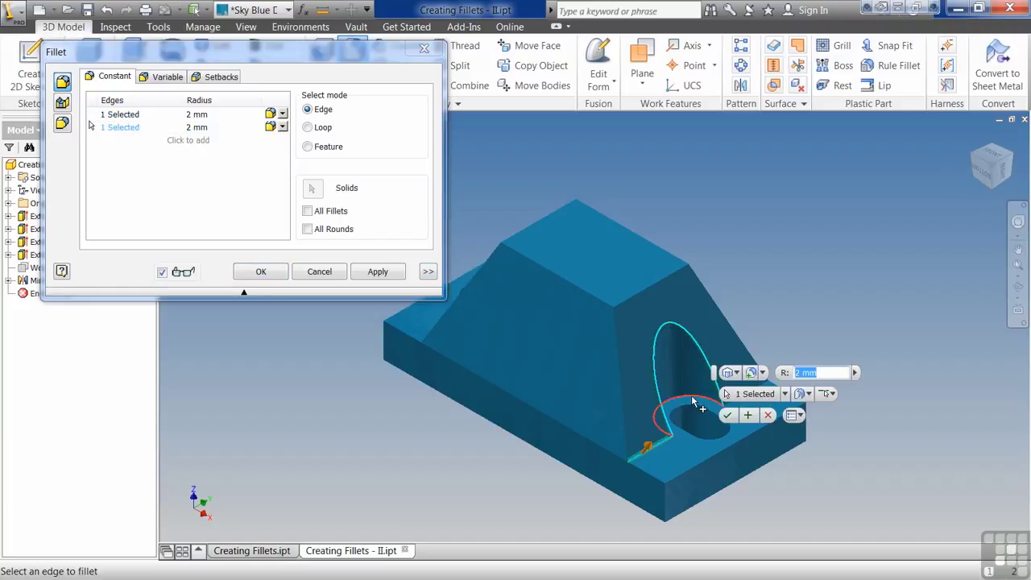
click(663, 433)
click(730, 403)
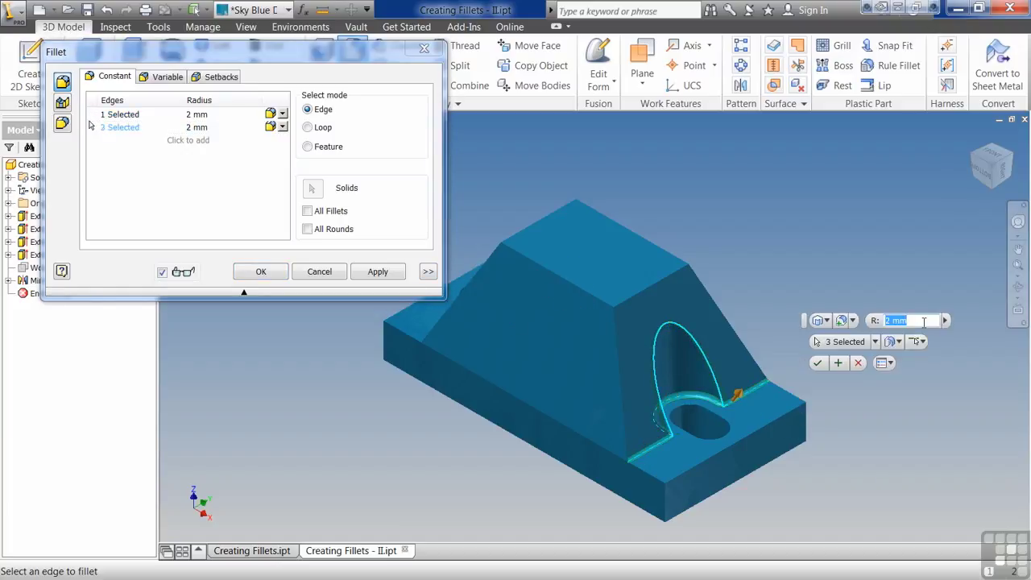
text(4)
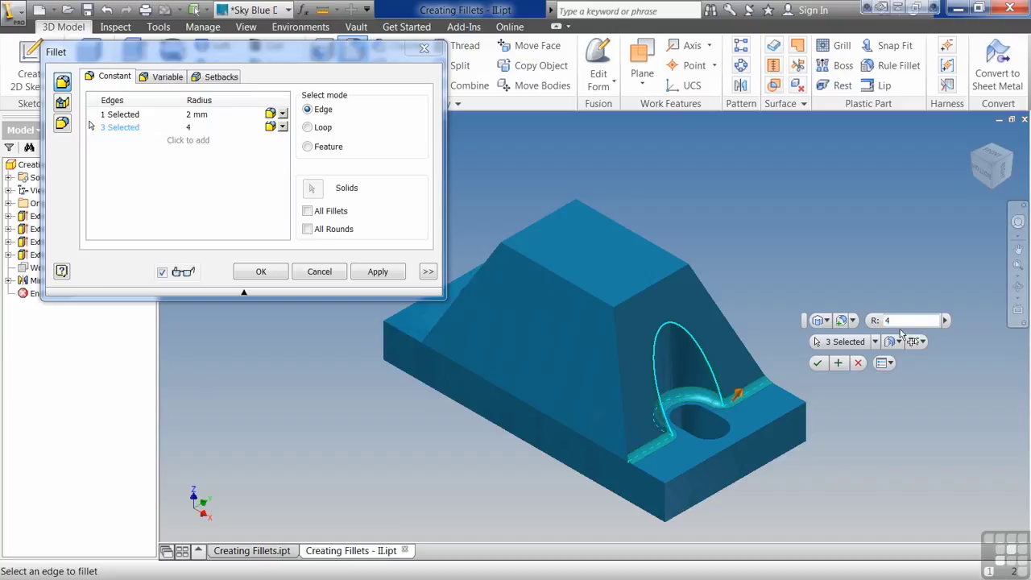
Step: Add the matching curved floor edge and two straight base edges at the part's opposite end to the 4 mm set
drag(1000, 152, 996, 153)
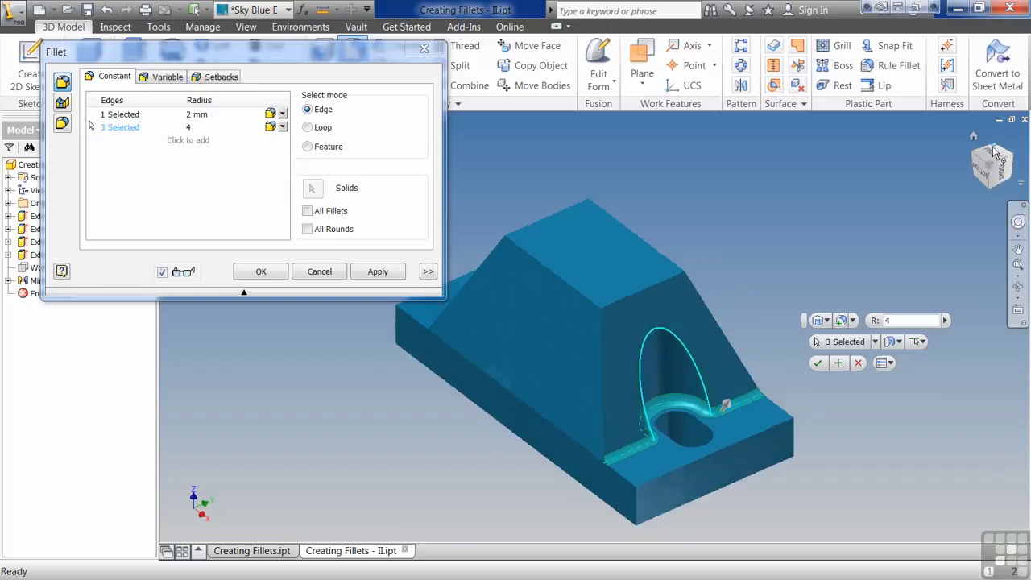
click(995, 152)
click(691, 399)
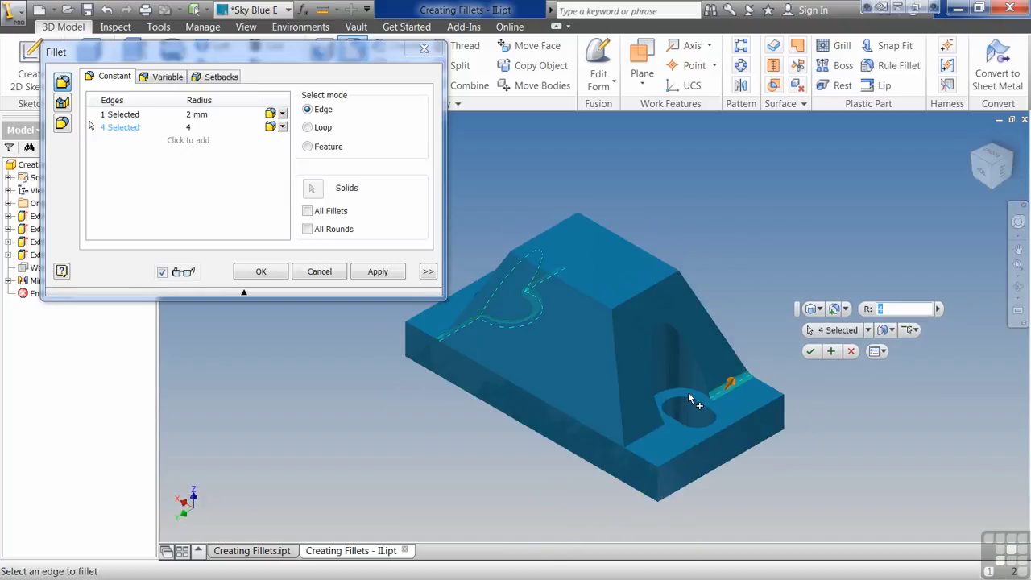
click(686, 395)
click(656, 433)
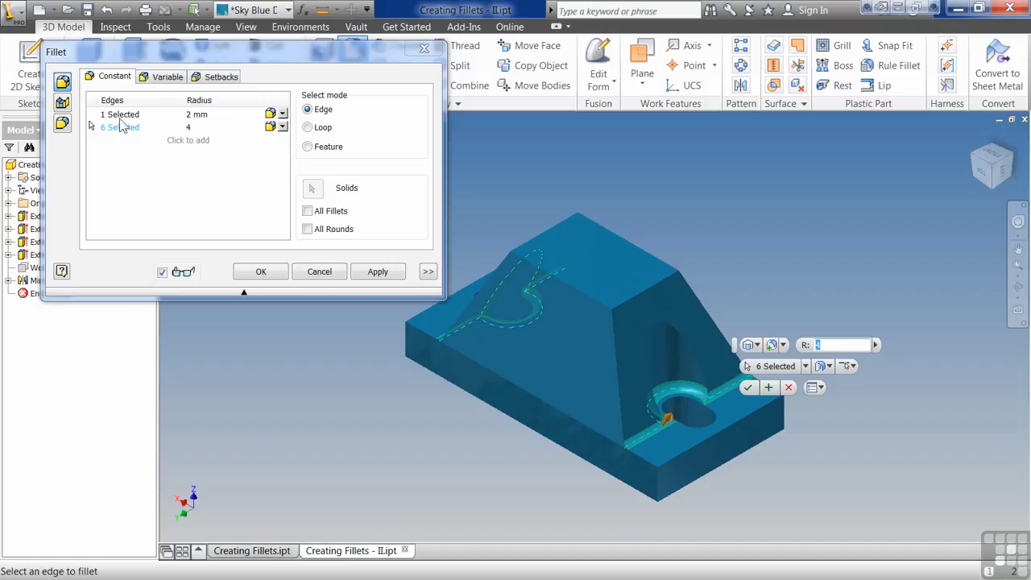
Step: Add the opposite cutout's arched edge to the 2 mm edge set and apply the fillet
click(120, 117)
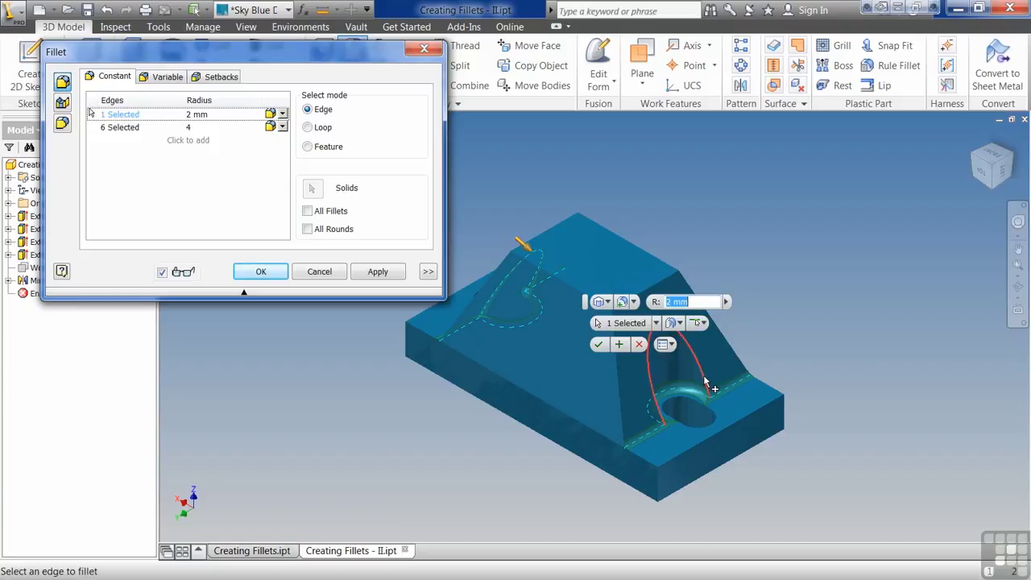
click(673, 377)
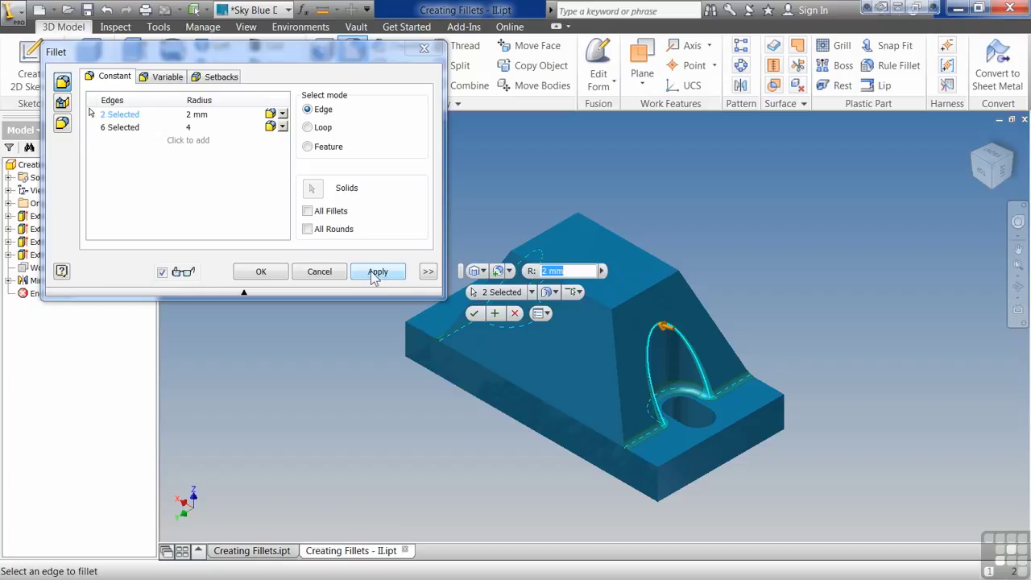
click(374, 273)
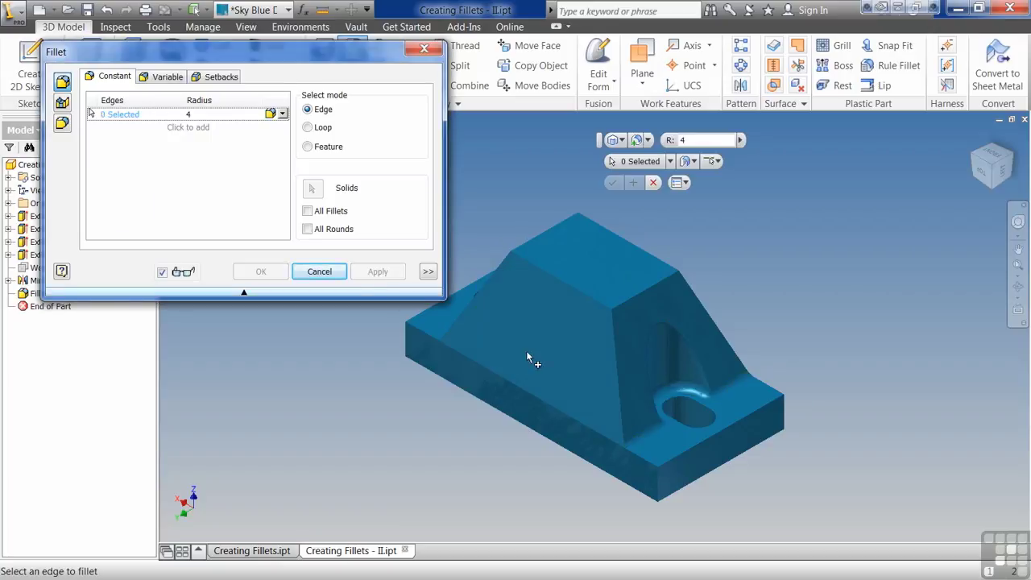
Step: Start a new constant fillet on the two short end edges of the raised block's top face at 20 mm radius
shift+middle_drag(675, 445, 494, 294)
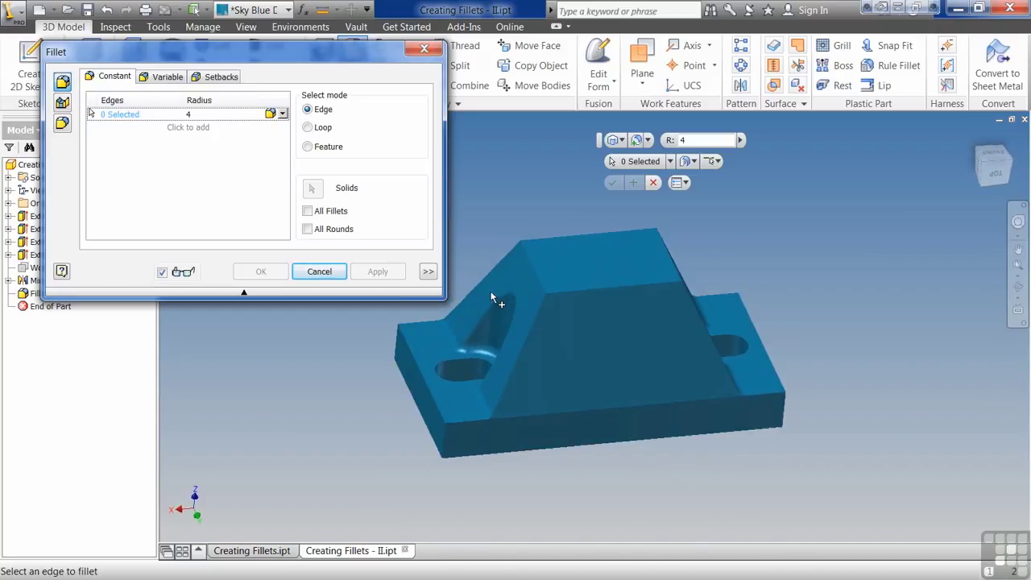
click(537, 274)
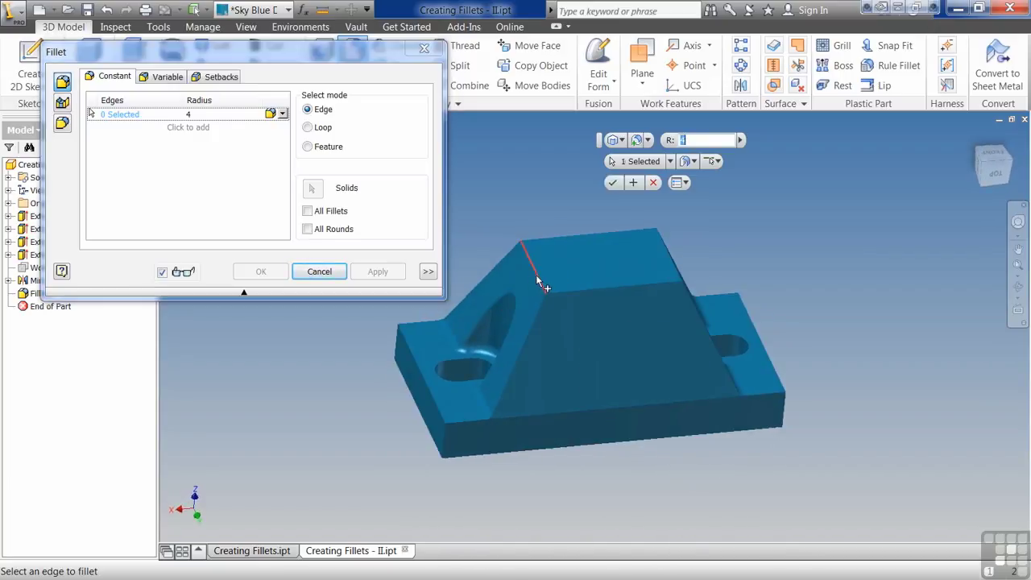
click(673, 260)
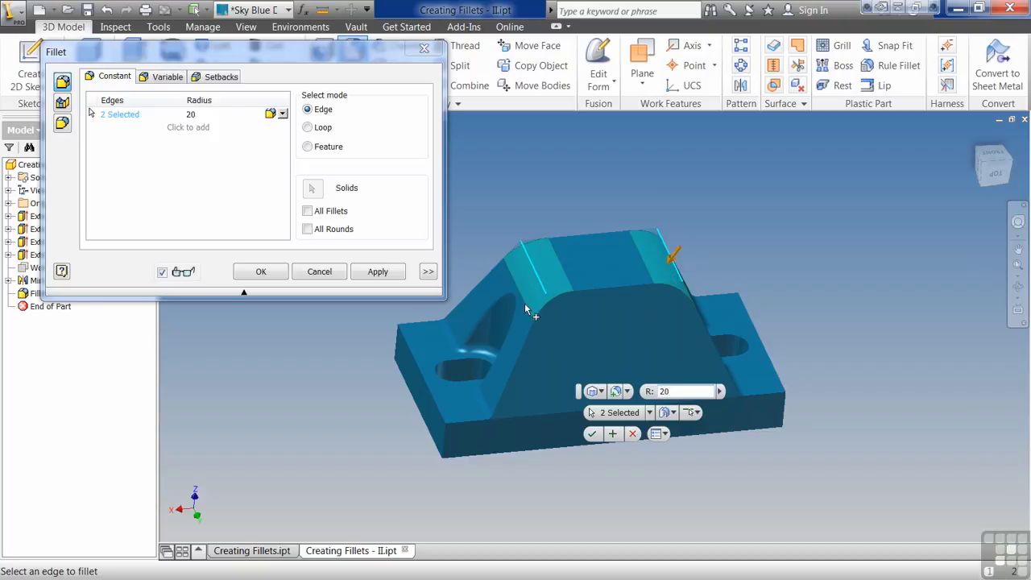
Step: Add a second set with the top and sloping edges of both long side faces at 4 mm and create the fillet
shift+middle_drag(528, 310, 582, 354)
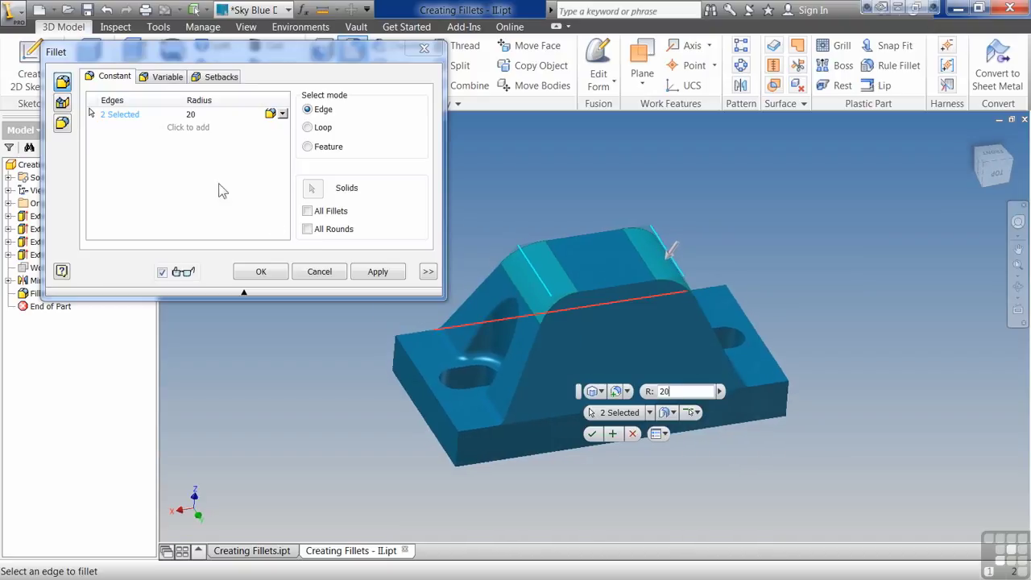
click(199, 129)
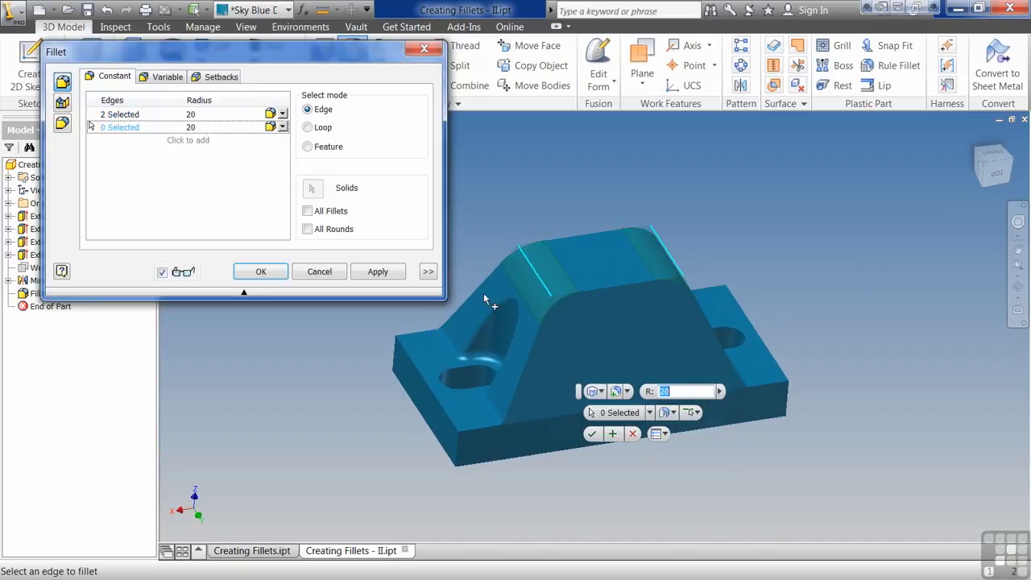
click(534, 343)
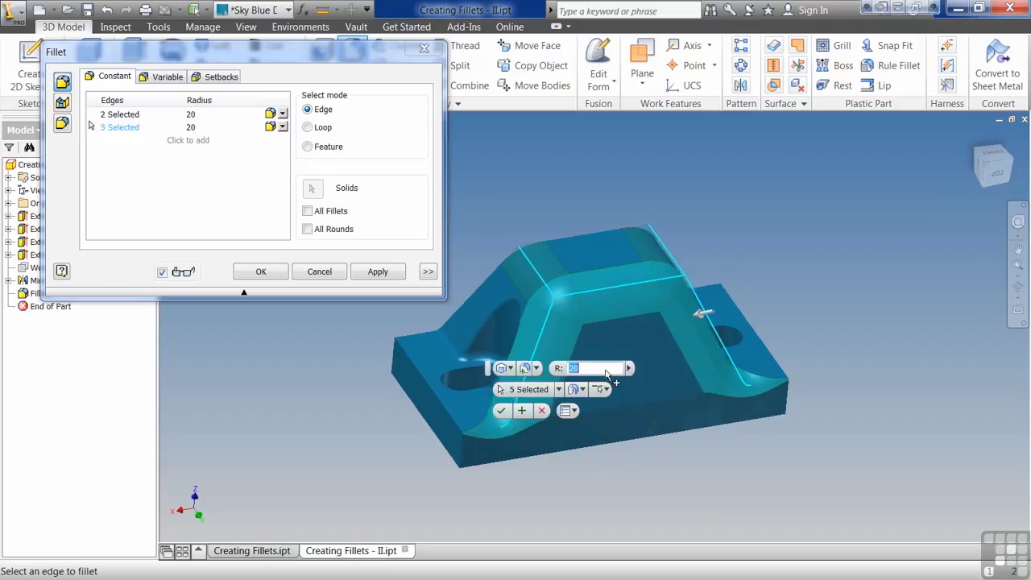
shift+middle_drag(664, 364, 590, 333)
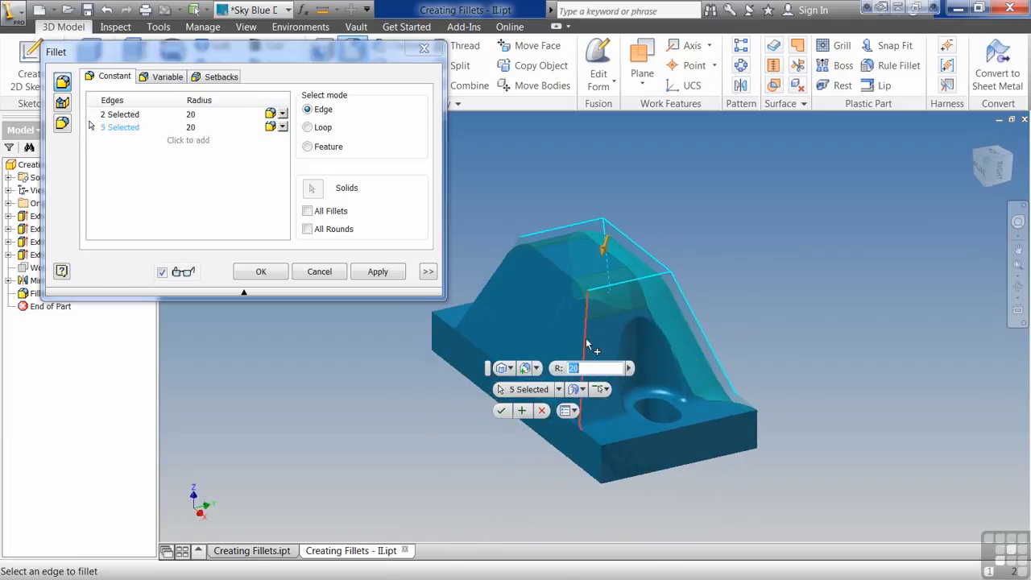
click(586, 337)
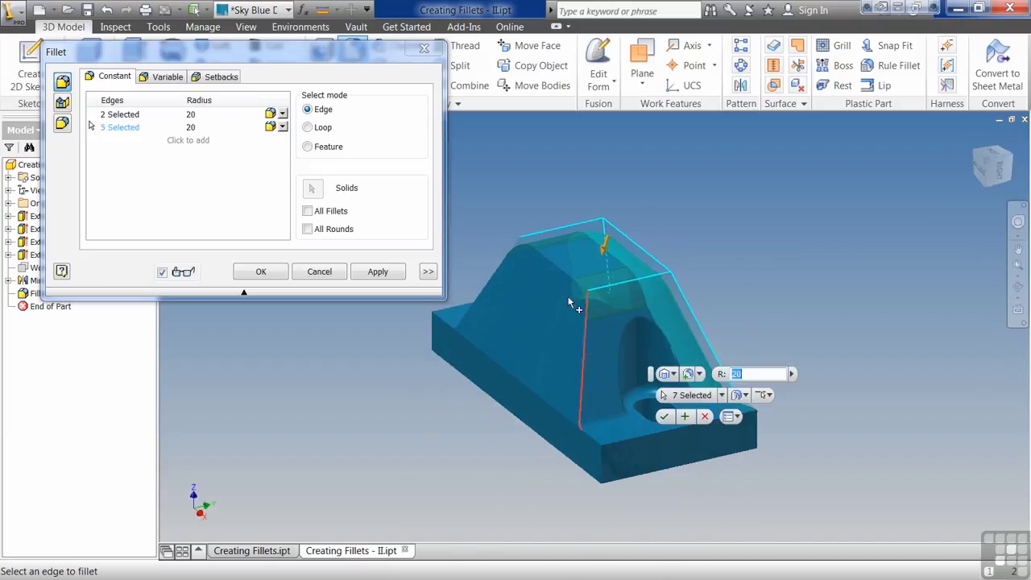
click(493, 275)
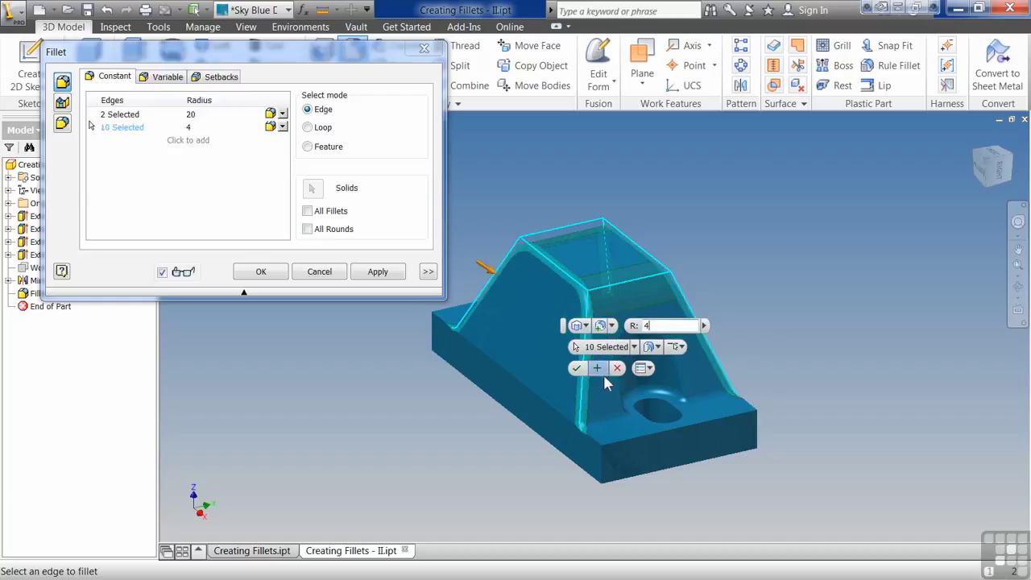
click(577, 368)
Step: Reopen Fillet2 to review its edge sets and radii, and leave it without edits
shift+middle_drag(564, 379, 358, 431)
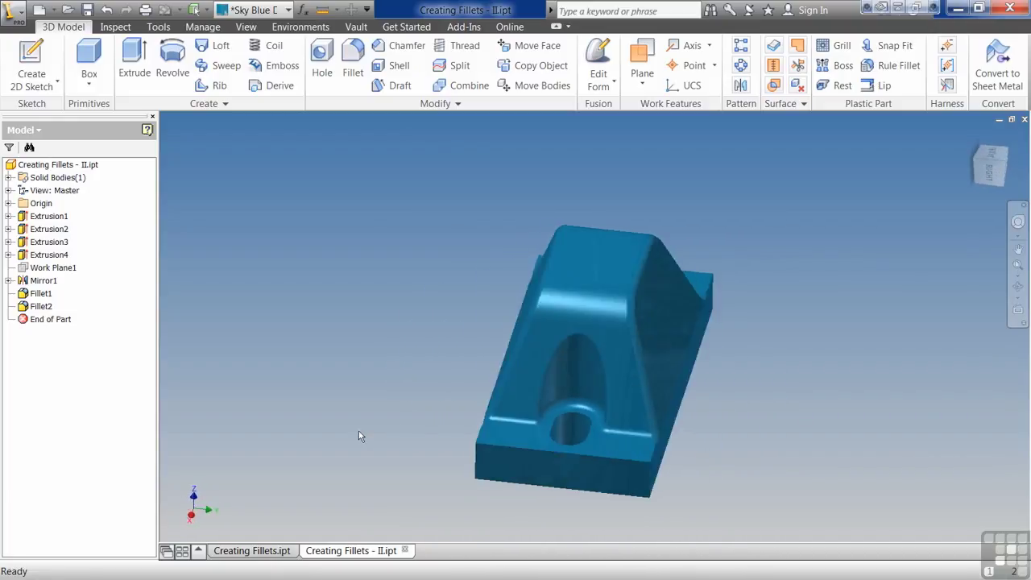
double_click(40, 306)
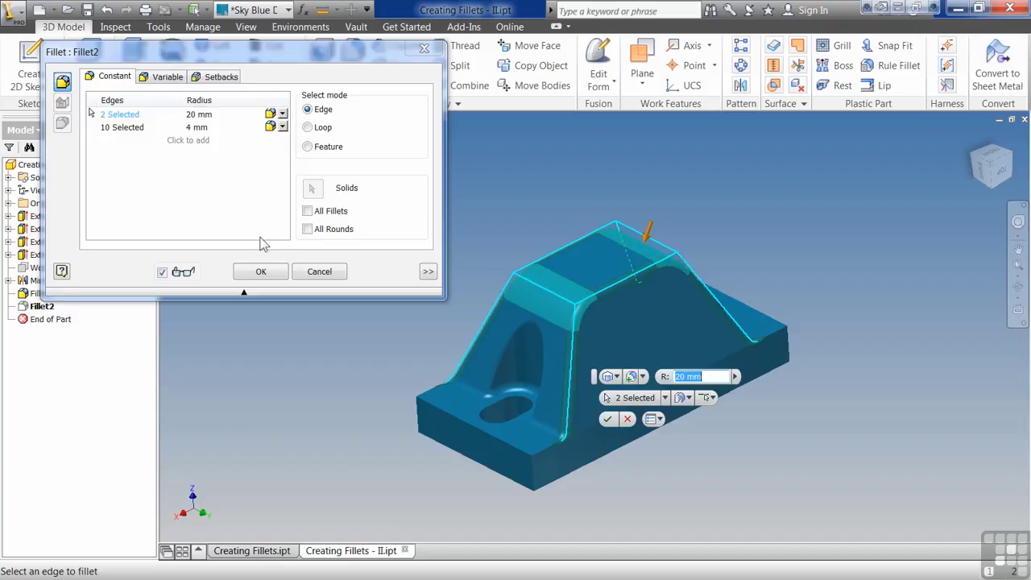
click(330, 271)
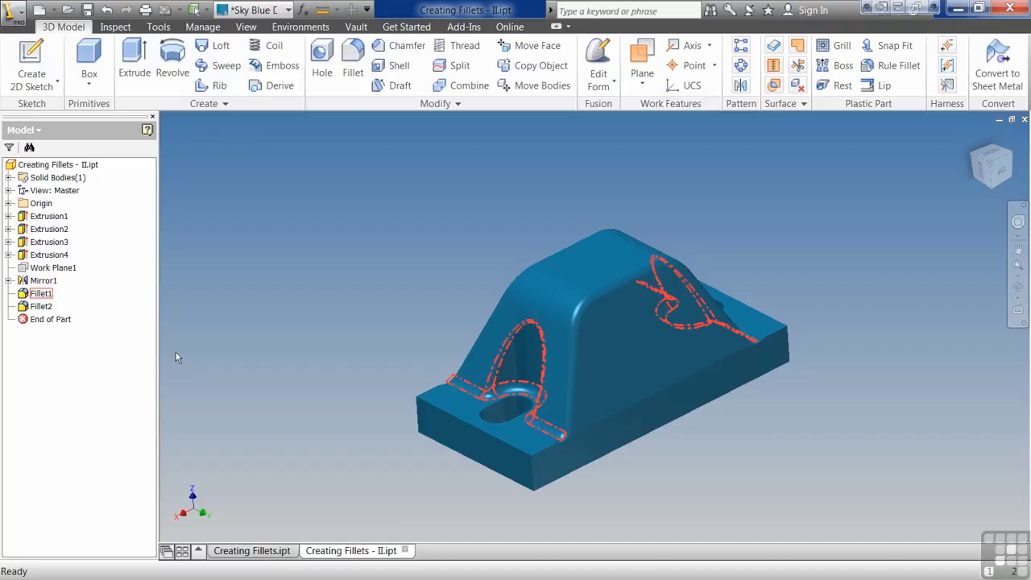
Step: Edit Fillet1 to remove the arched edge, curved floor edge and adjoining straight base edges at one end of the part
double_click(40, 294)
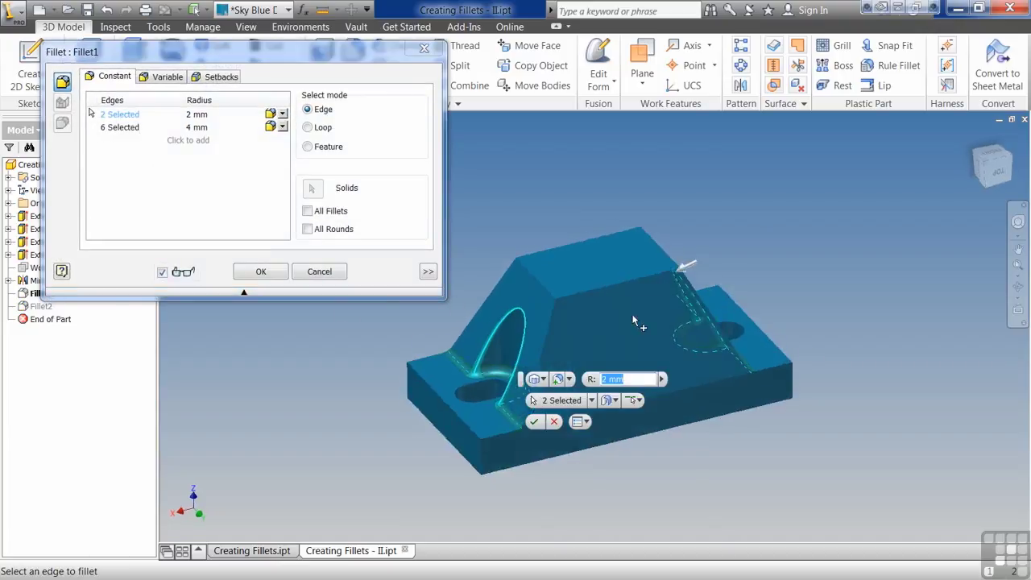
shift+middle_drag(786, 377, 681, 367)
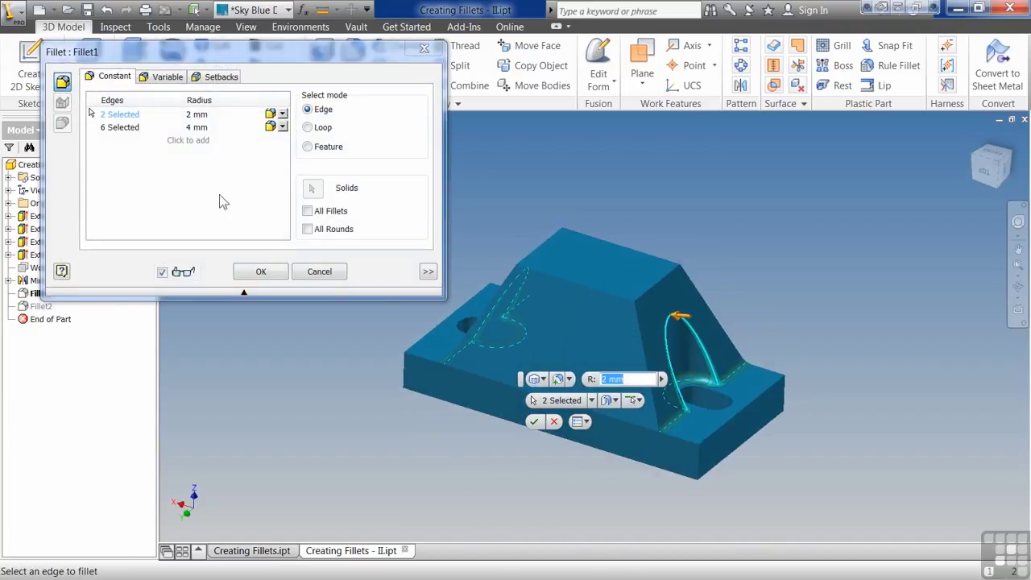
ctrl+click(709, 358)
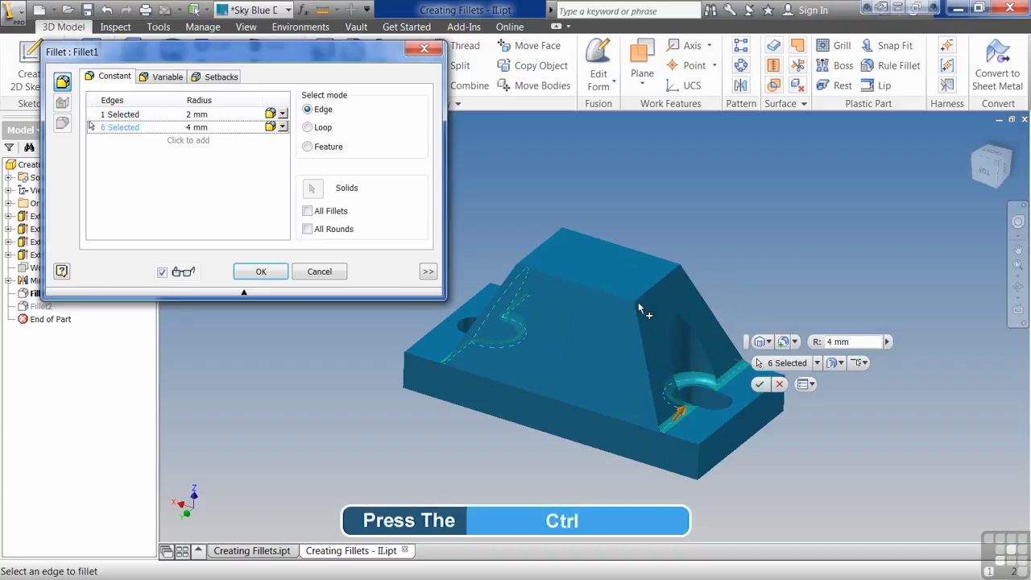
ctrl+click(707, 384)
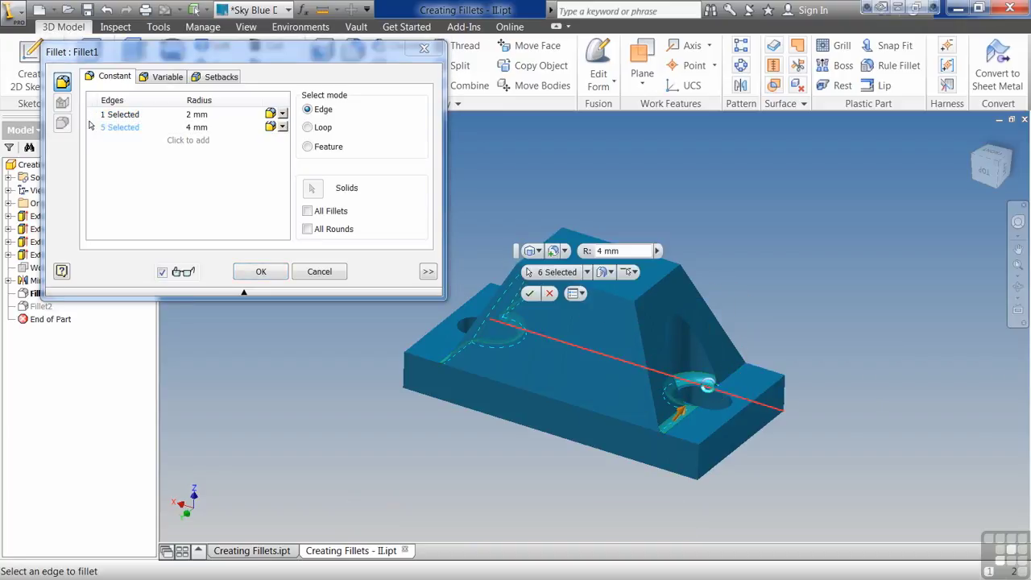
click(754, 403)
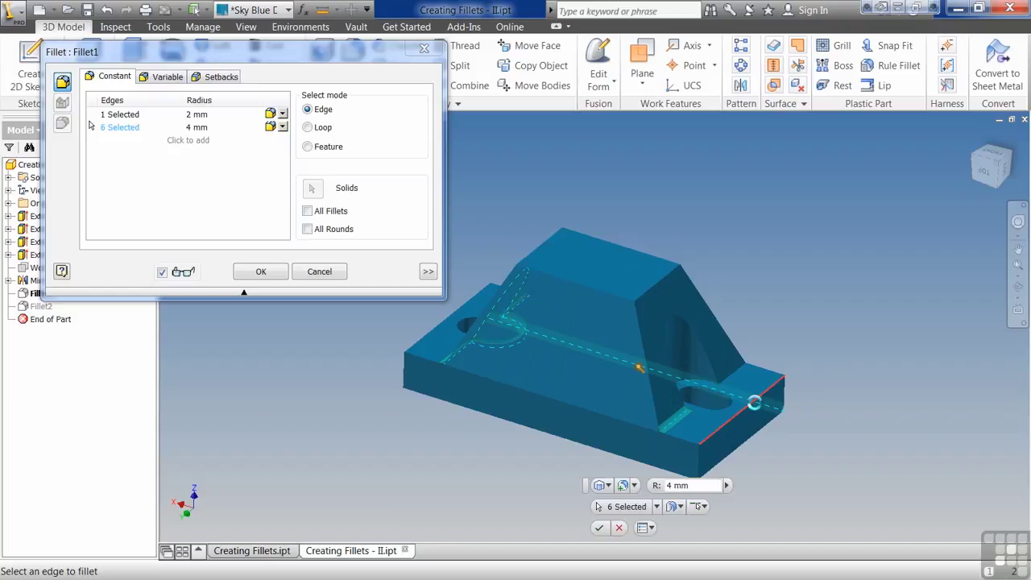
ctrl+click(749, 405)
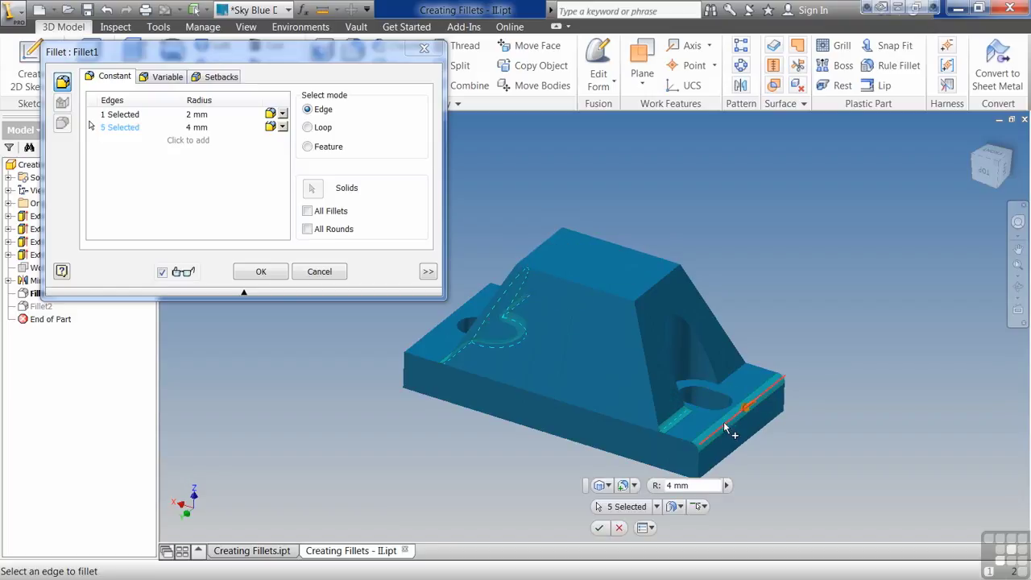
ctrl+click(678, 417)
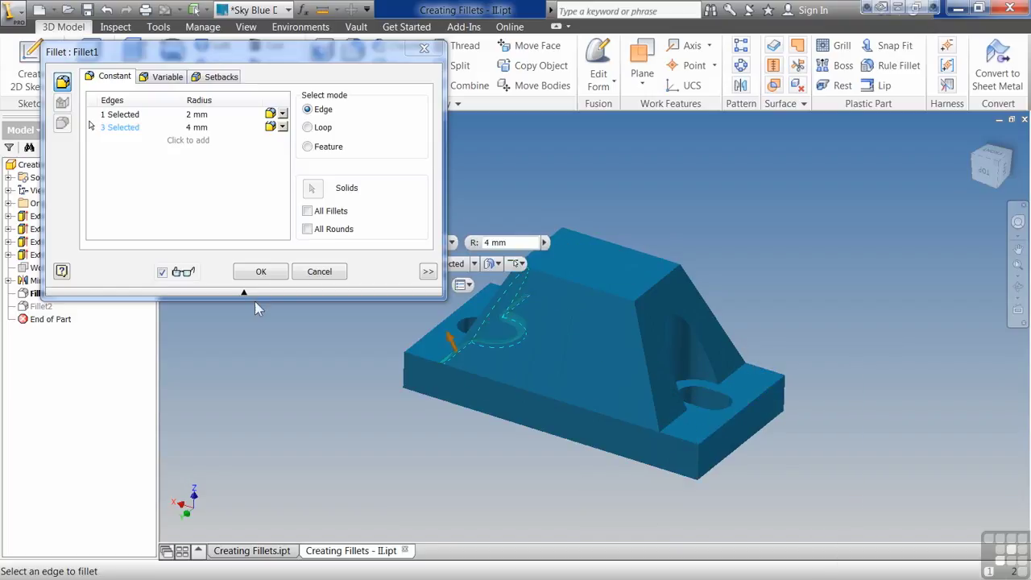
click(261, 271)
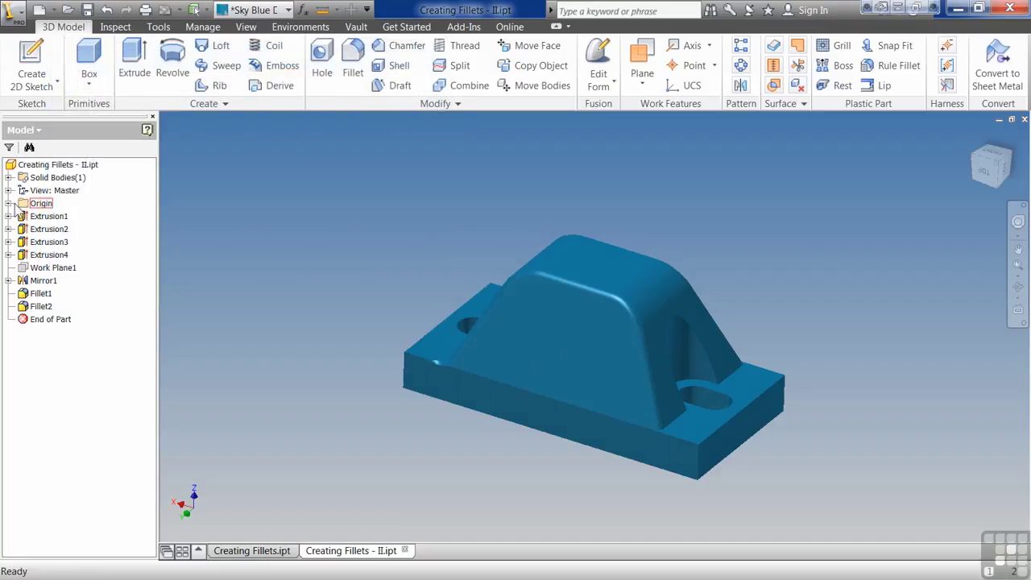
Step: Create a work plane midway between the base's two opposite end faces
click(11, 204)
key(Page_Up)
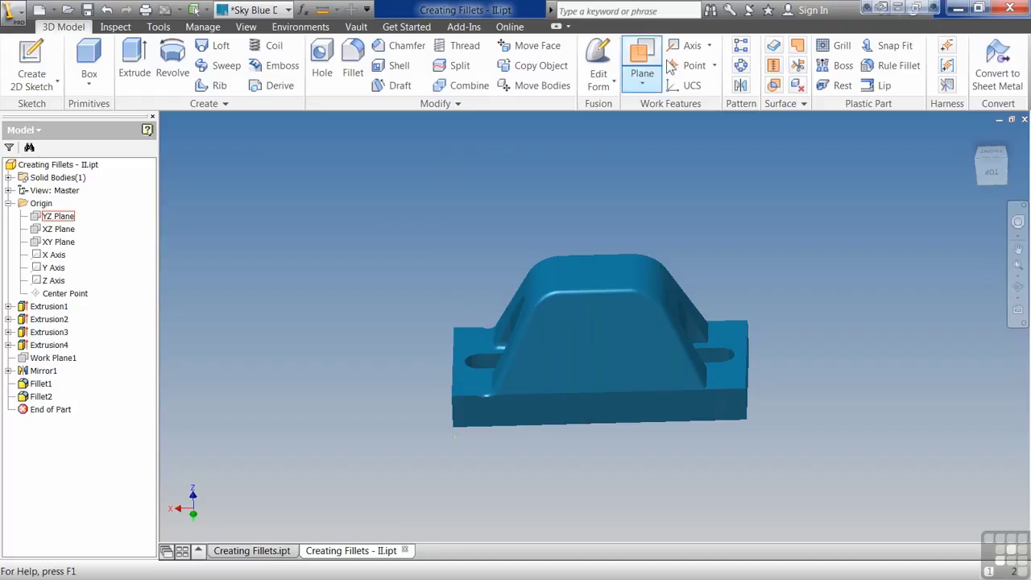
key(F6)
click(642, 73)
click(538, 418)
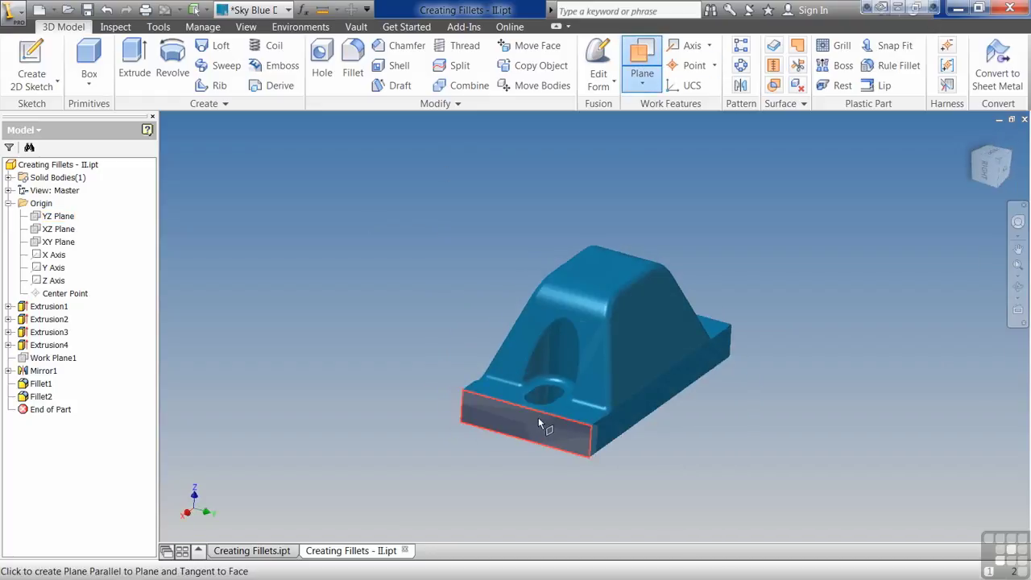
shift+middle_drag(538, 417, 723, 401)
click(666, 405)
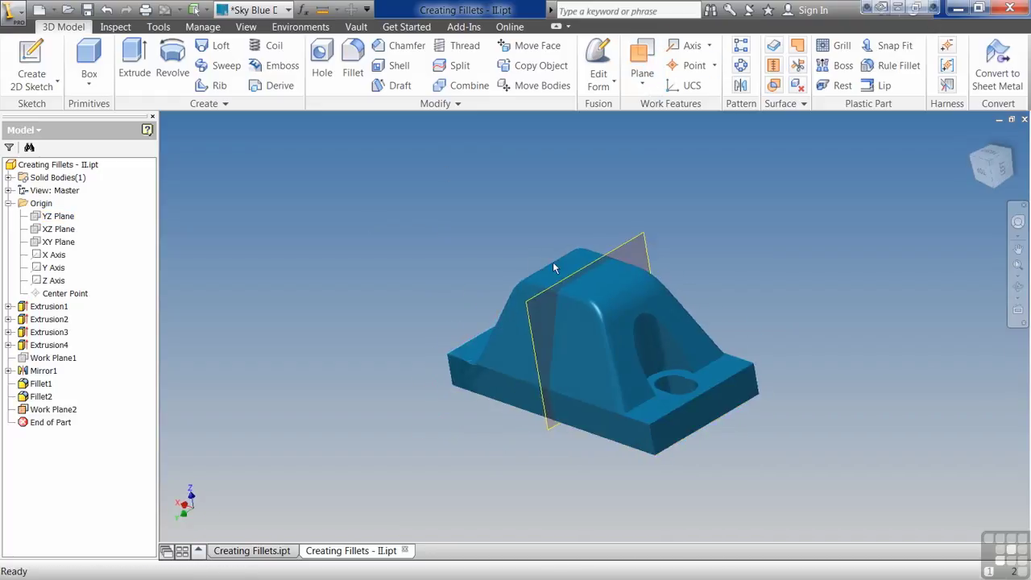
Step: Mirror the Fillet1 feature to the other end of the part about the new mid work plane
key(F6)
click(741, 85)
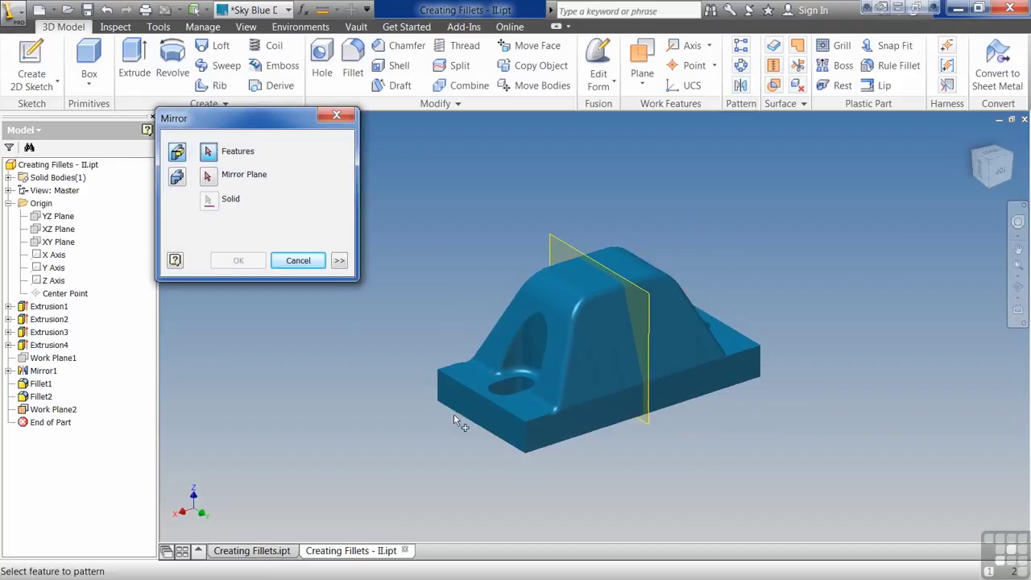
click(508, 377)
click(207, 176)
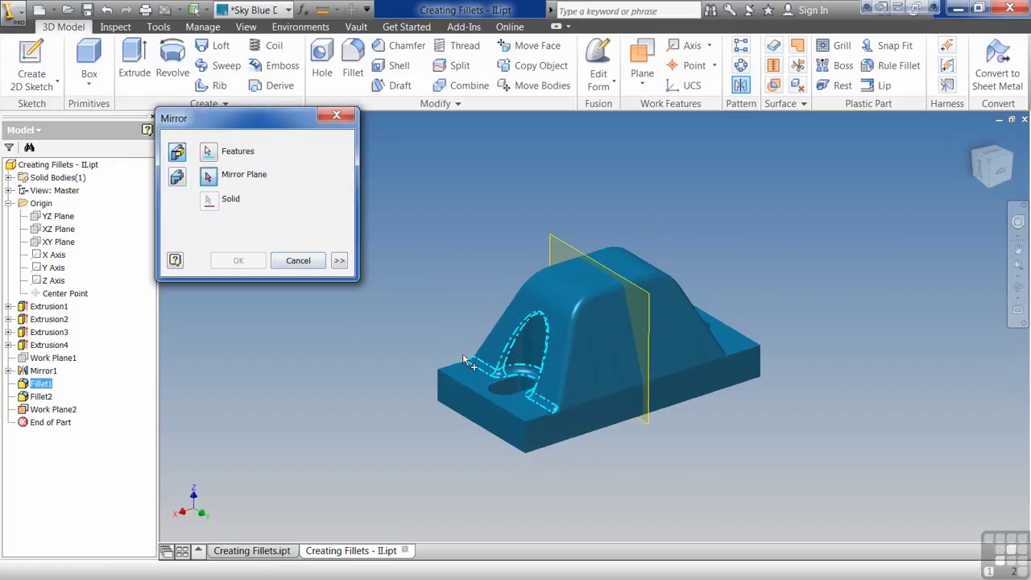
click(648, 422)
shift+middle_drag(622, 424, 431, 292)
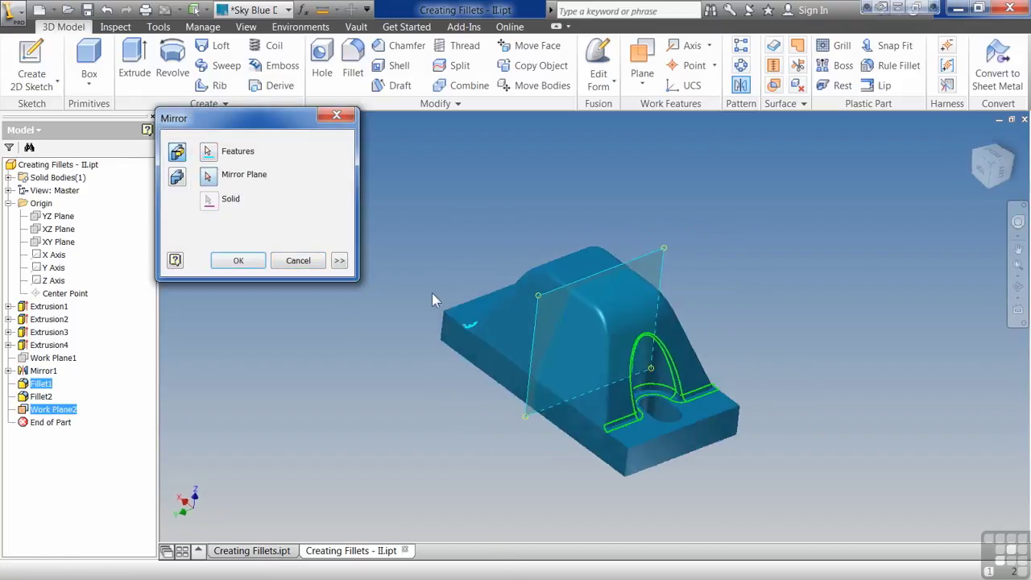
click(239, 258)
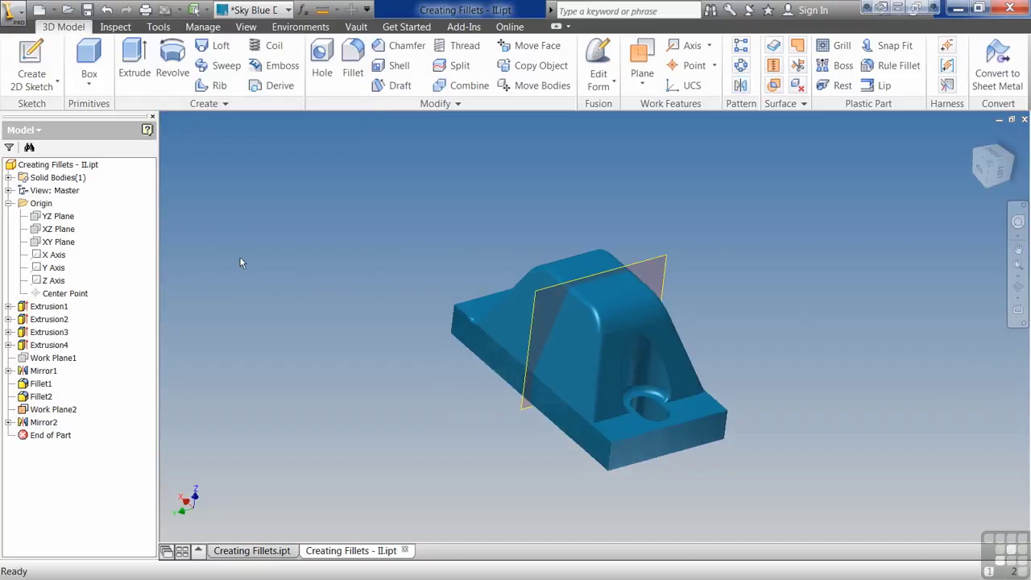
Step: Fillet all edges of the Extrusion1 base with the Feature select mode at 4 mm radius
key(F6)
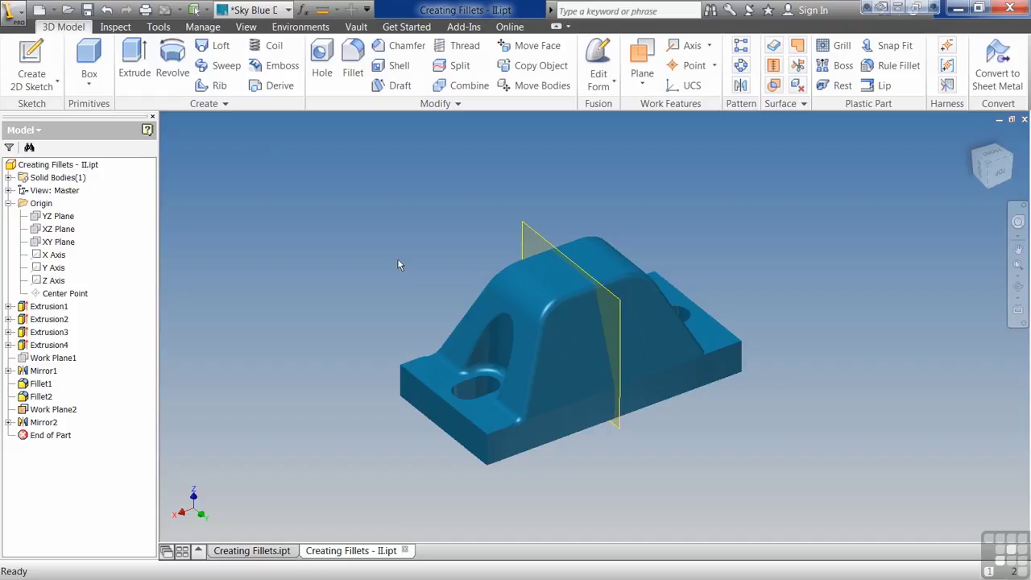
click(352, 68)
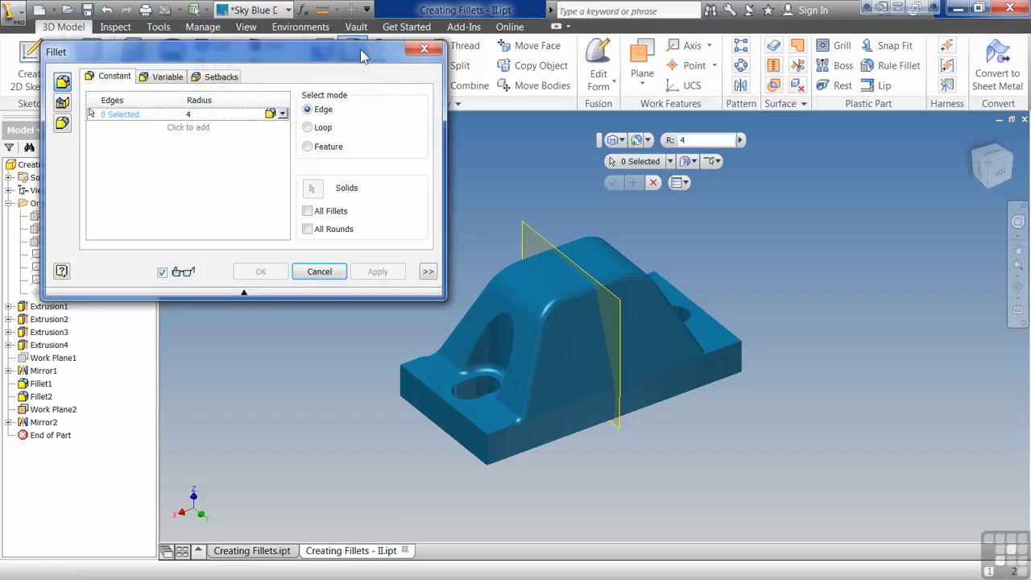
click(306, 146)
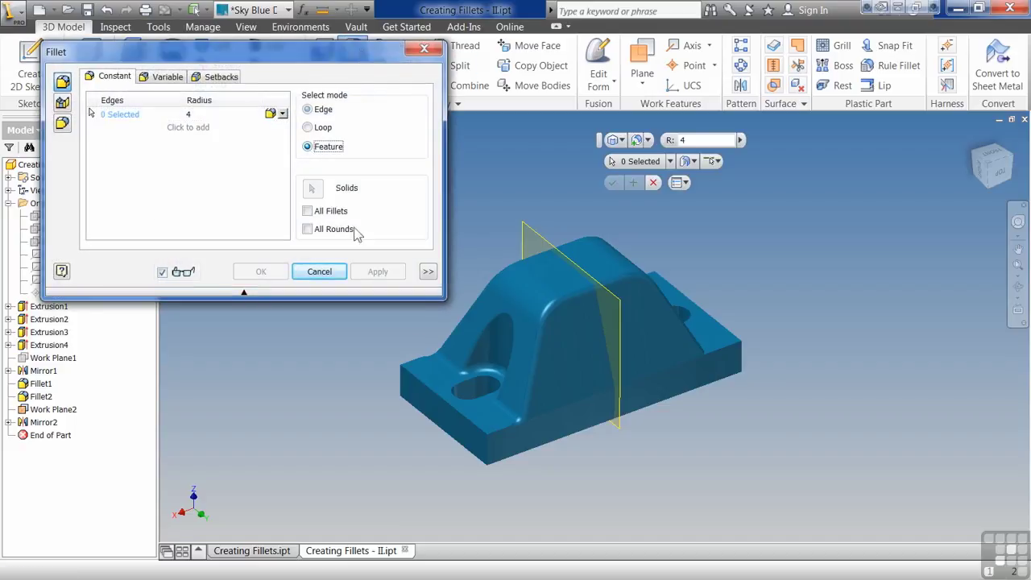
click(494, 435)
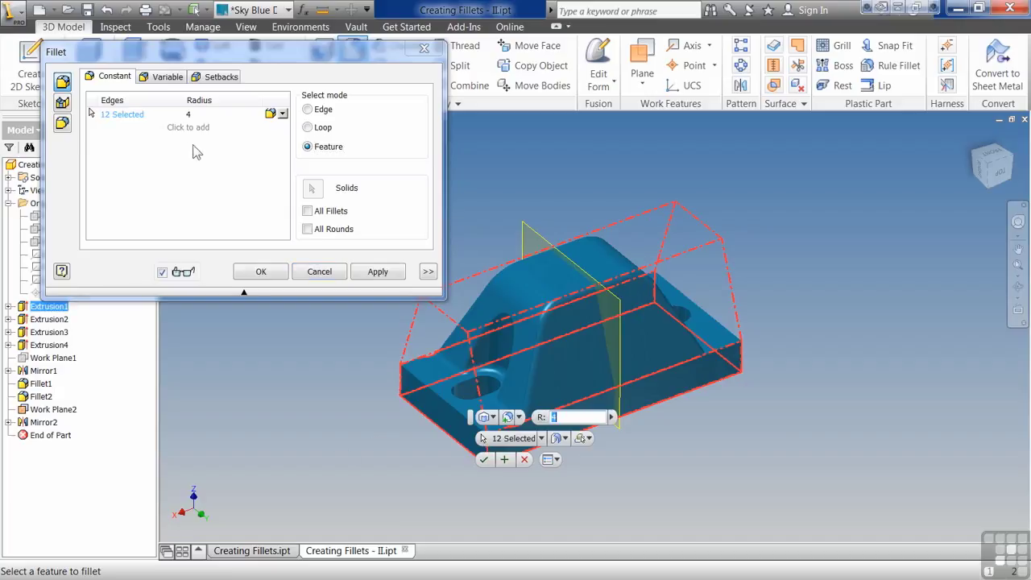
click(282, 271)
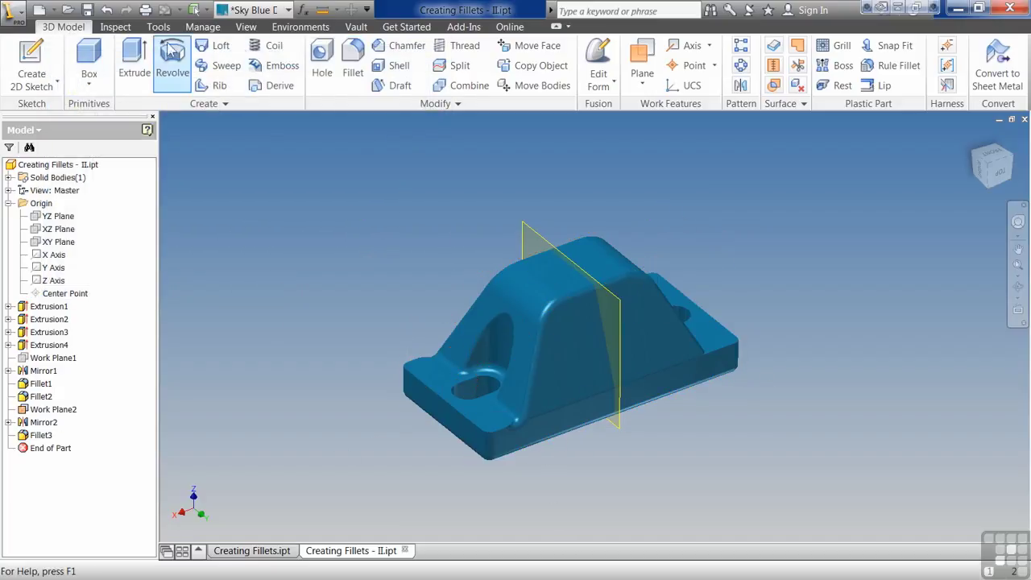
Step: Fillet the base's upper edge chains at both ends with a 4 mm radius
click(353, 68)
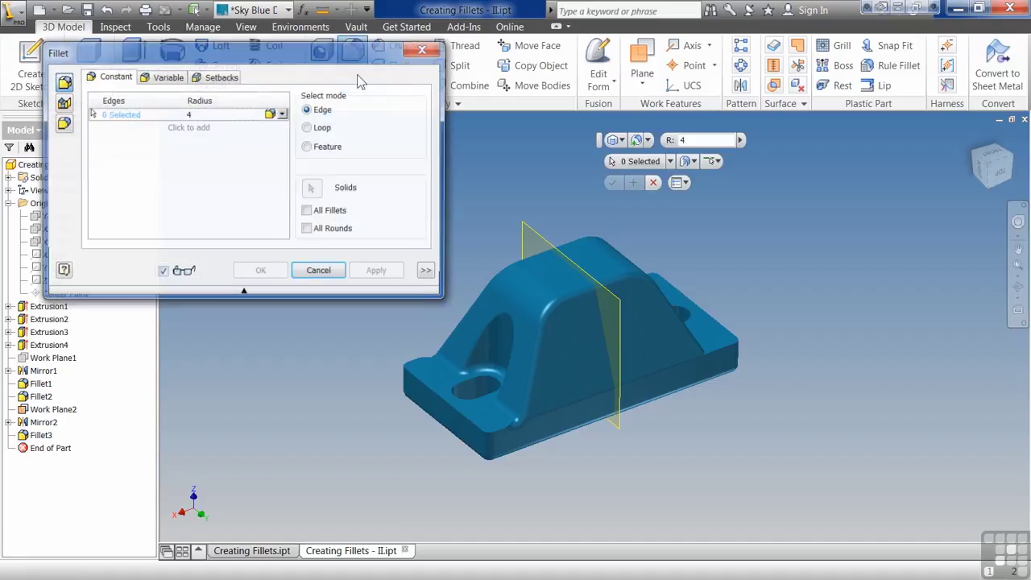
click(419, 369)
click(728, 325)
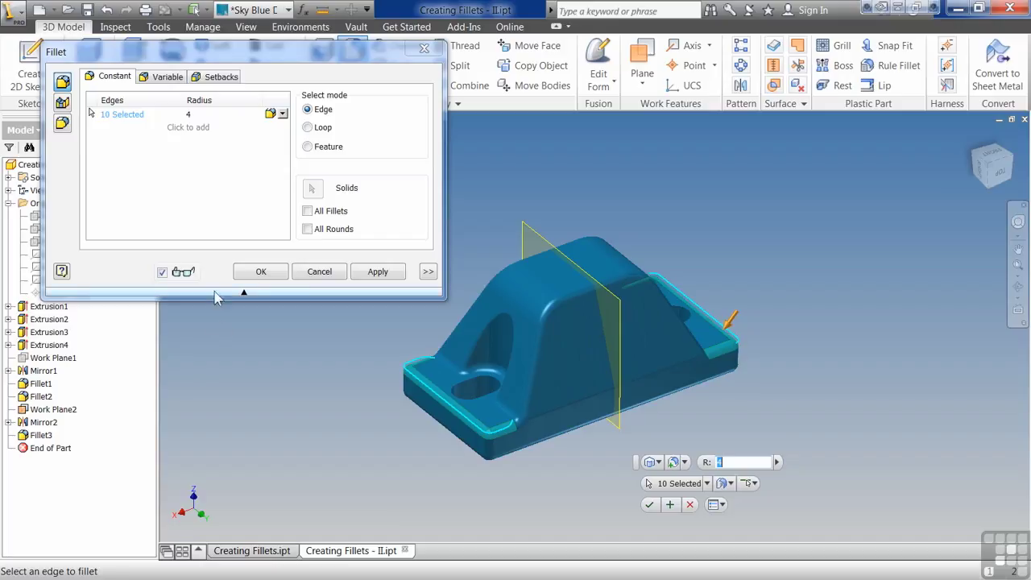
click(256, 272)
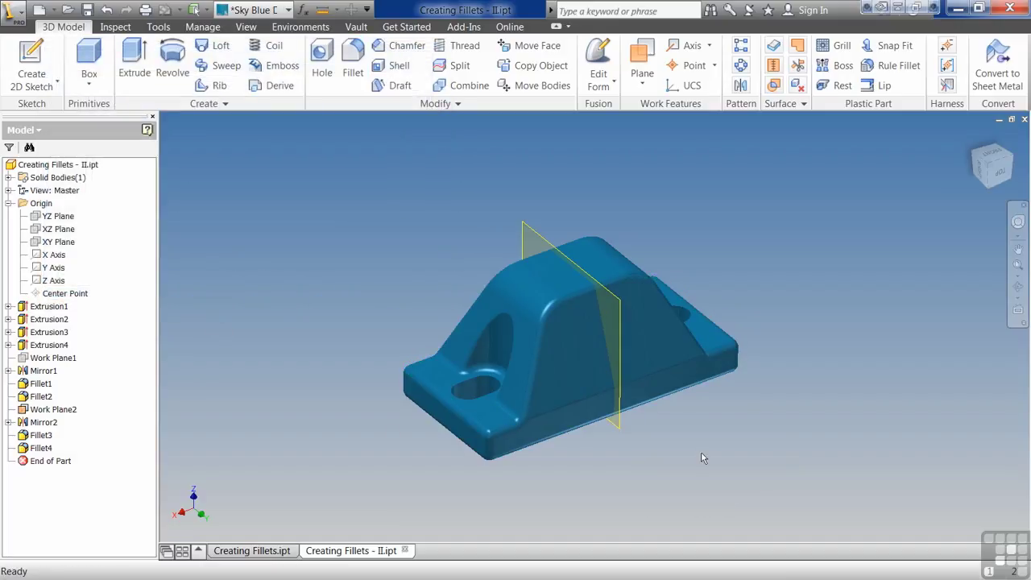